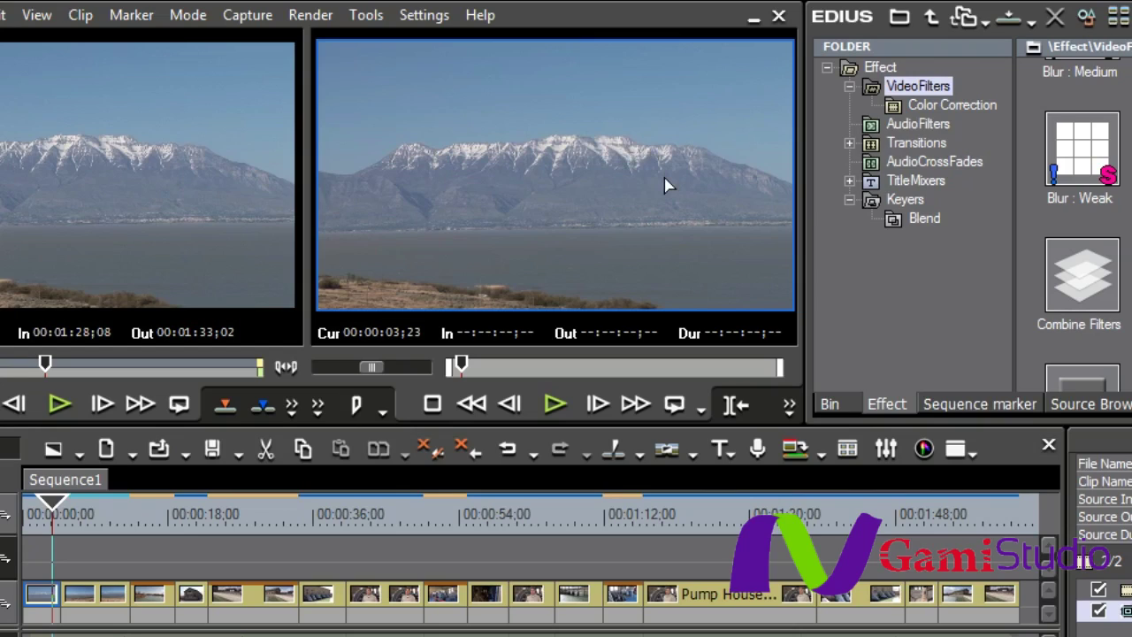
Step: List the VideoFilters folder's filters, such as Blur and Chrominance, in the Effect palette
click(920, 85)
Step: Apply Chrominance to the first pump-house clip on 1V and open its settings
click(1022, 146)
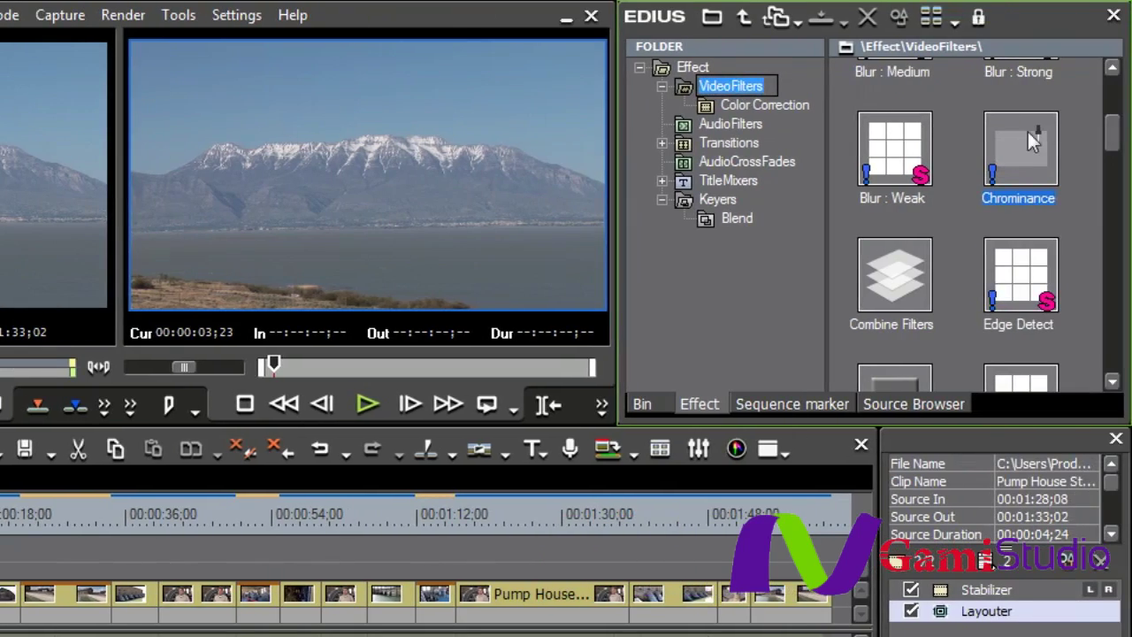
drag(1025, 151, 0, 586)
drag(169, 437, 169, 439)
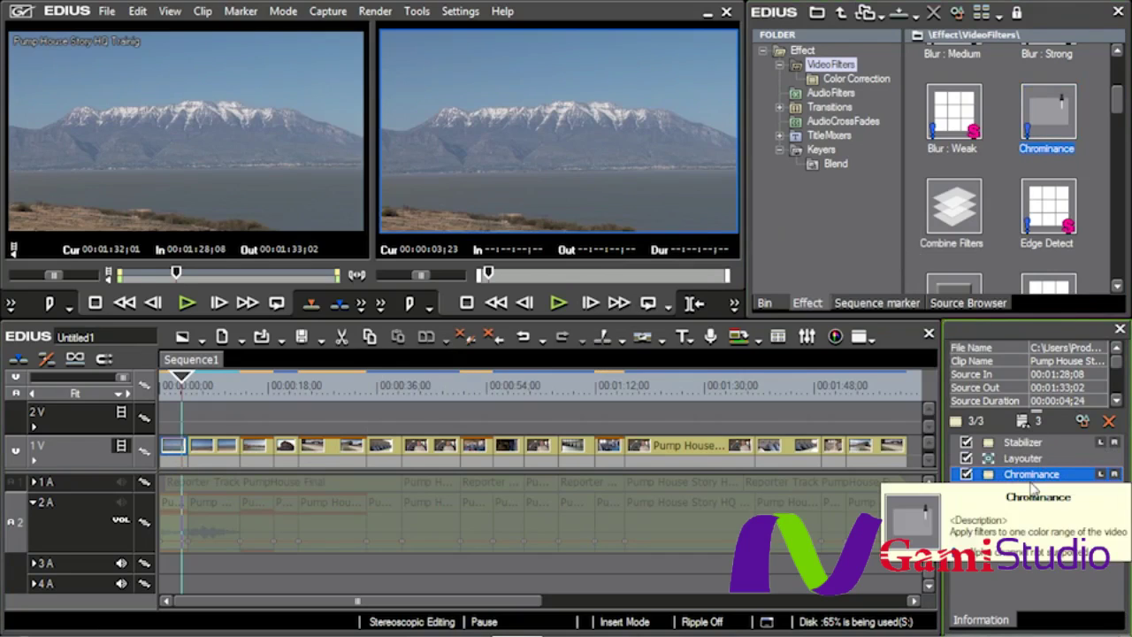
double_click(1027, 475)
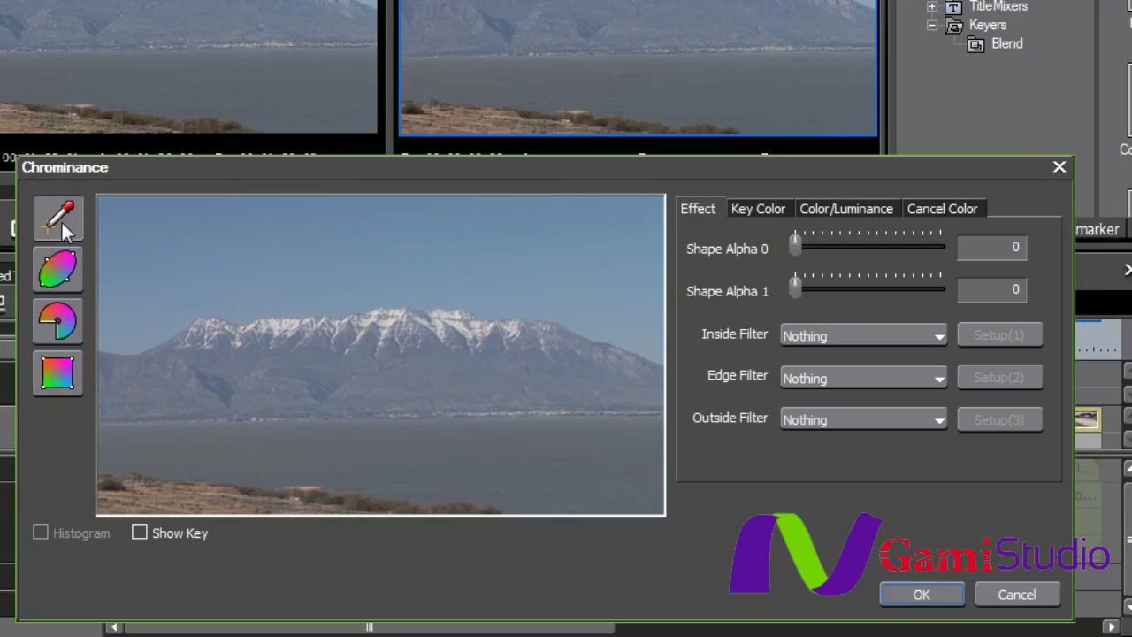
click(126, 297)
click(325, 240)
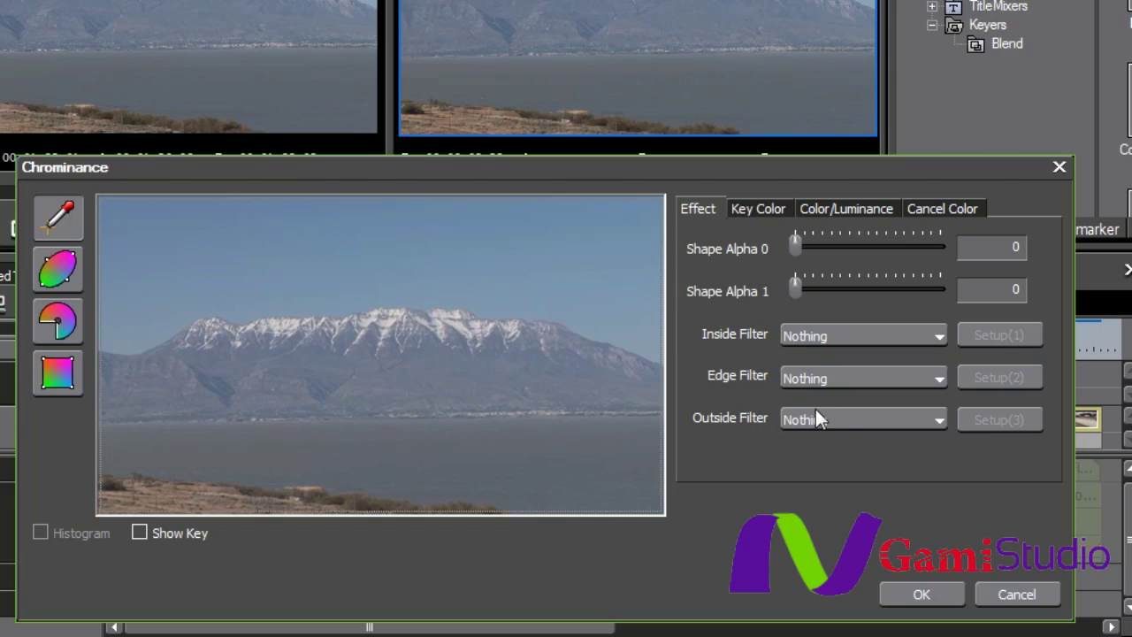
Step: Set the Chrominance inside filter to Block Color
click(940, 335)
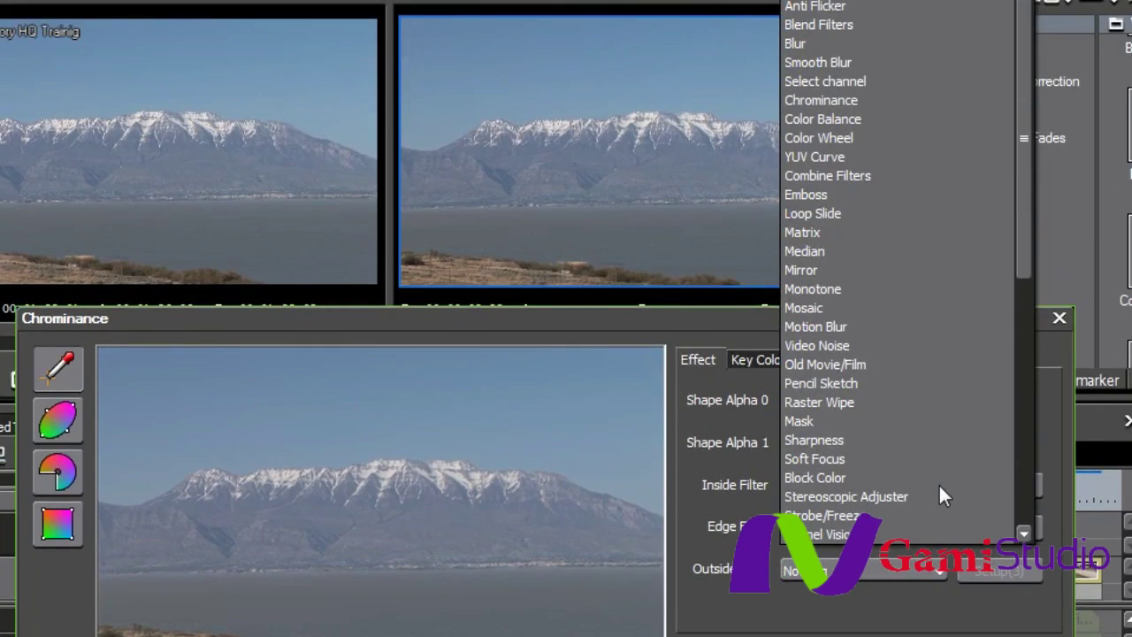
scroll(916, 349, down, 2)
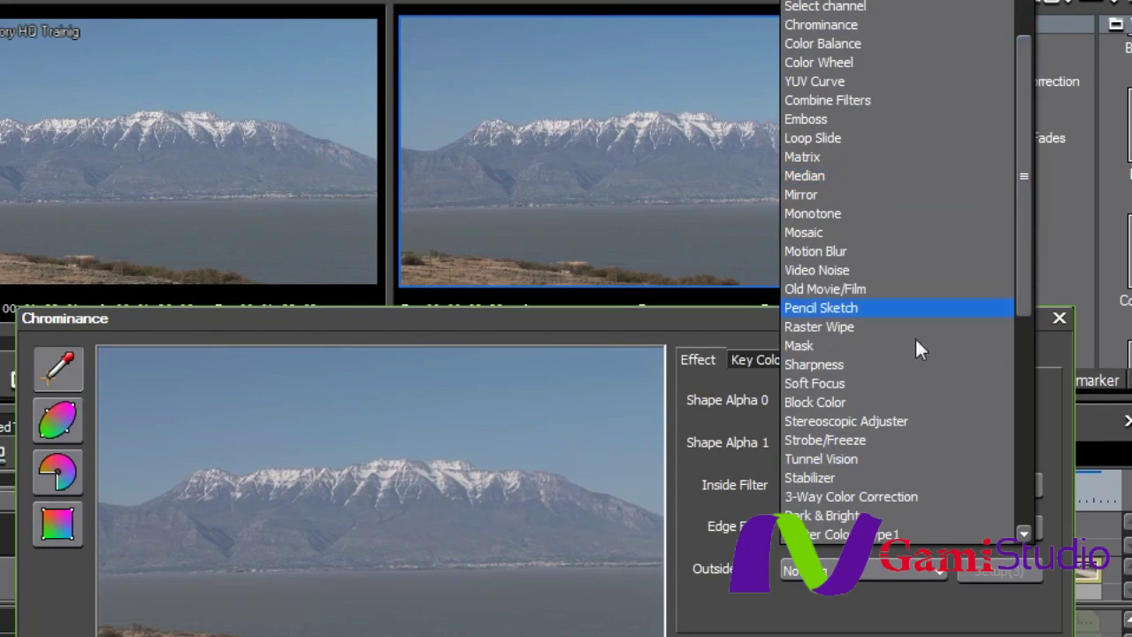
click(827, 402)
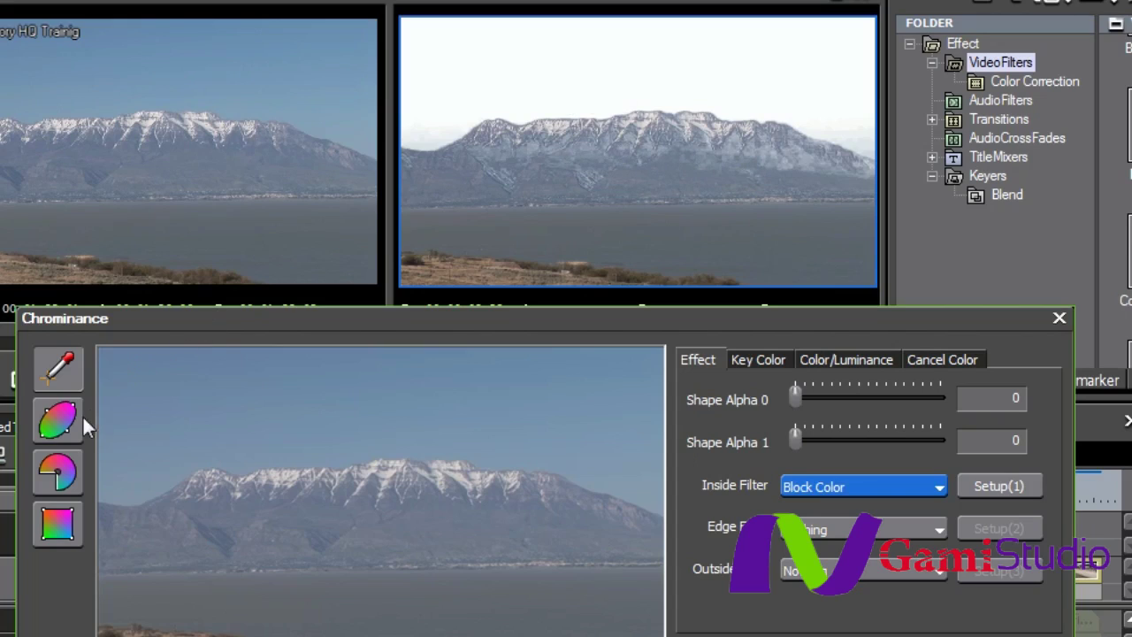
Step: Key on the sky by sampling its colours with the eyedropper, turning it white
click(70, 371)
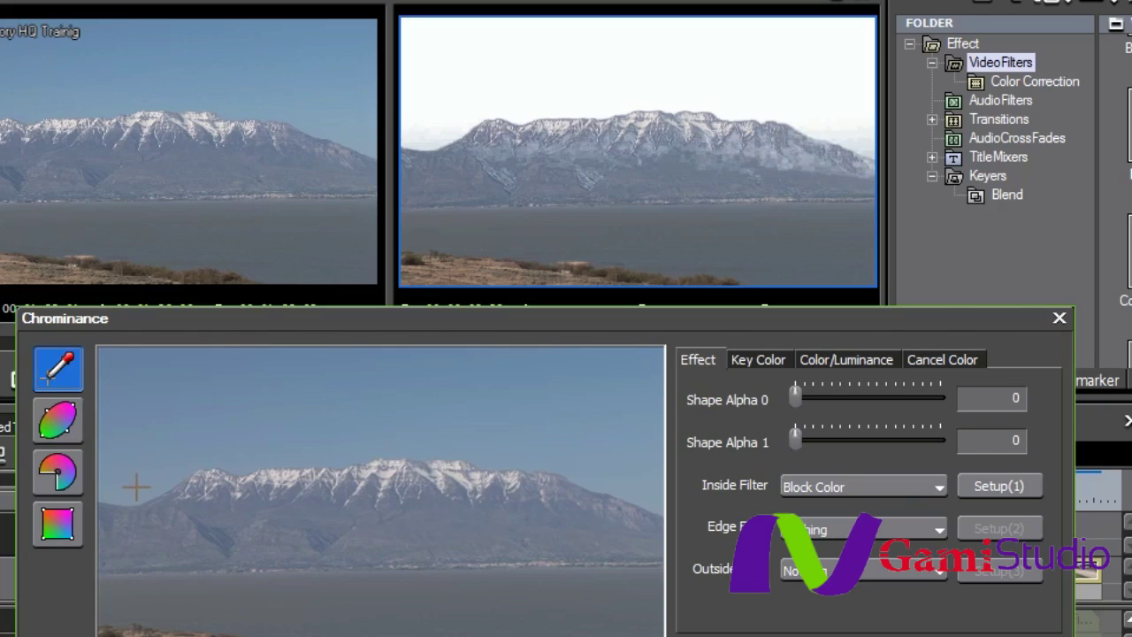
click(653, 501)
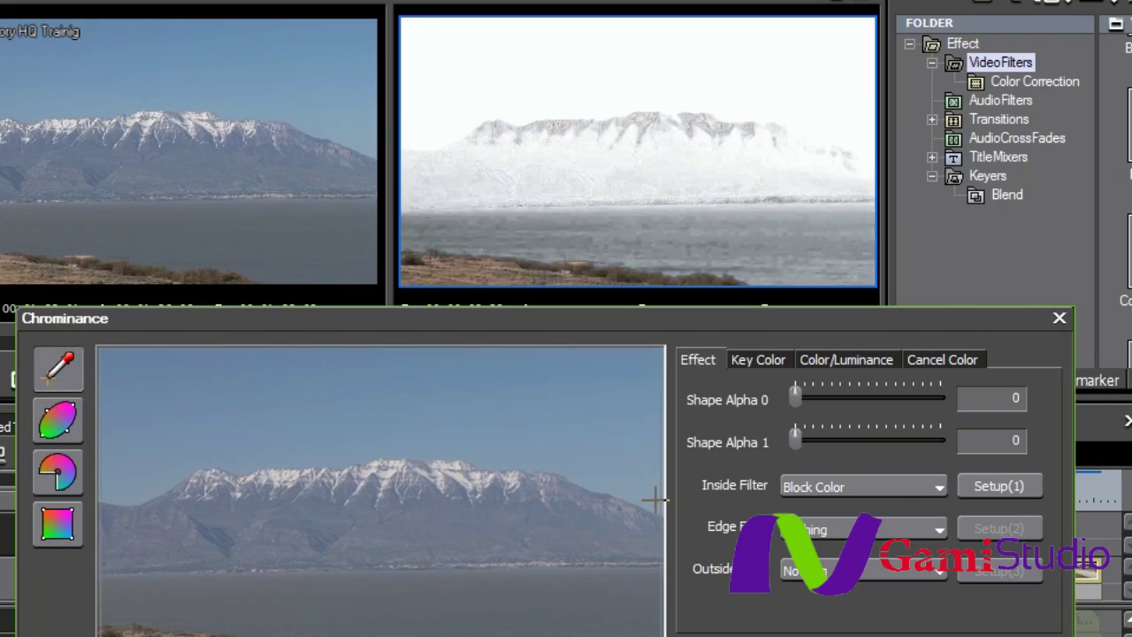
click(535, 405)
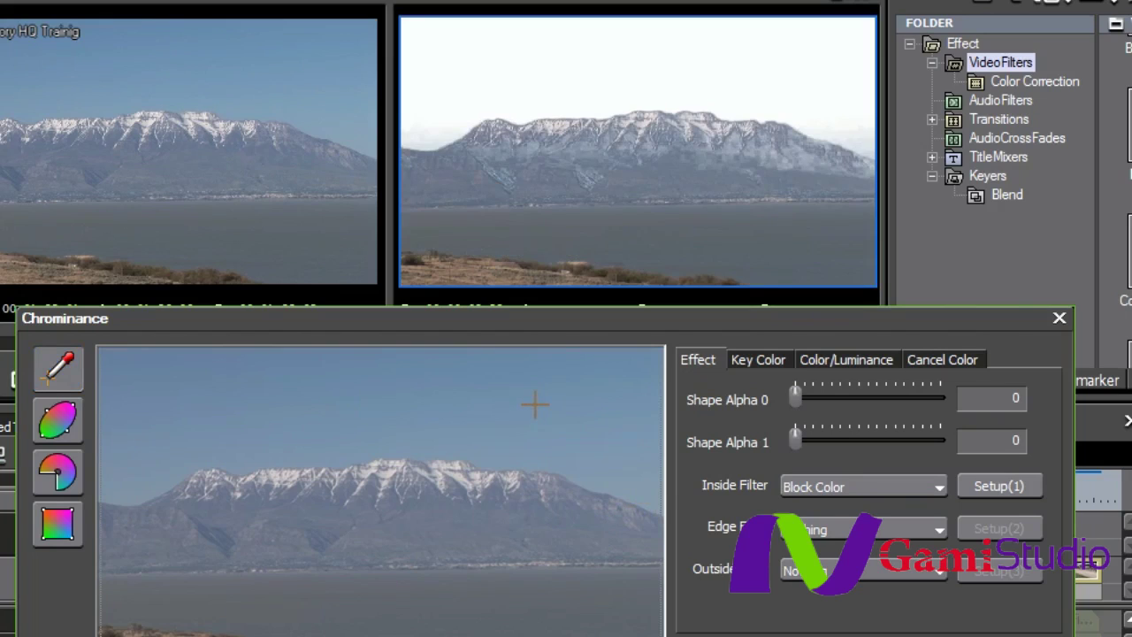
click(457, 374)
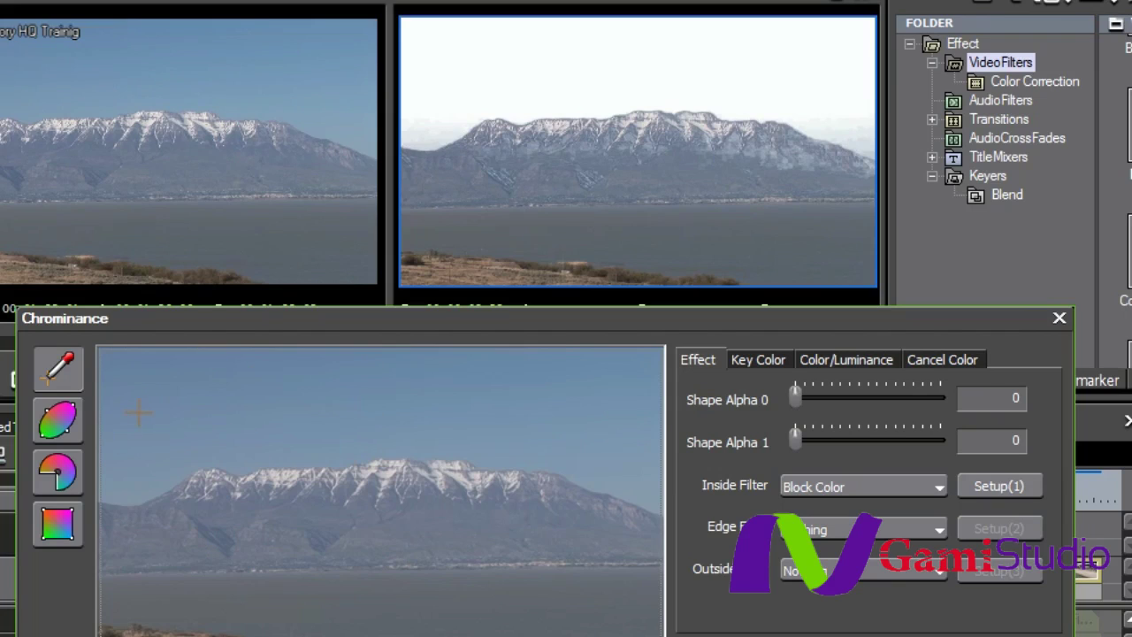
Step: Show the key on the colour chart with a histogram and reposition the key ellipse
click(60, 428)
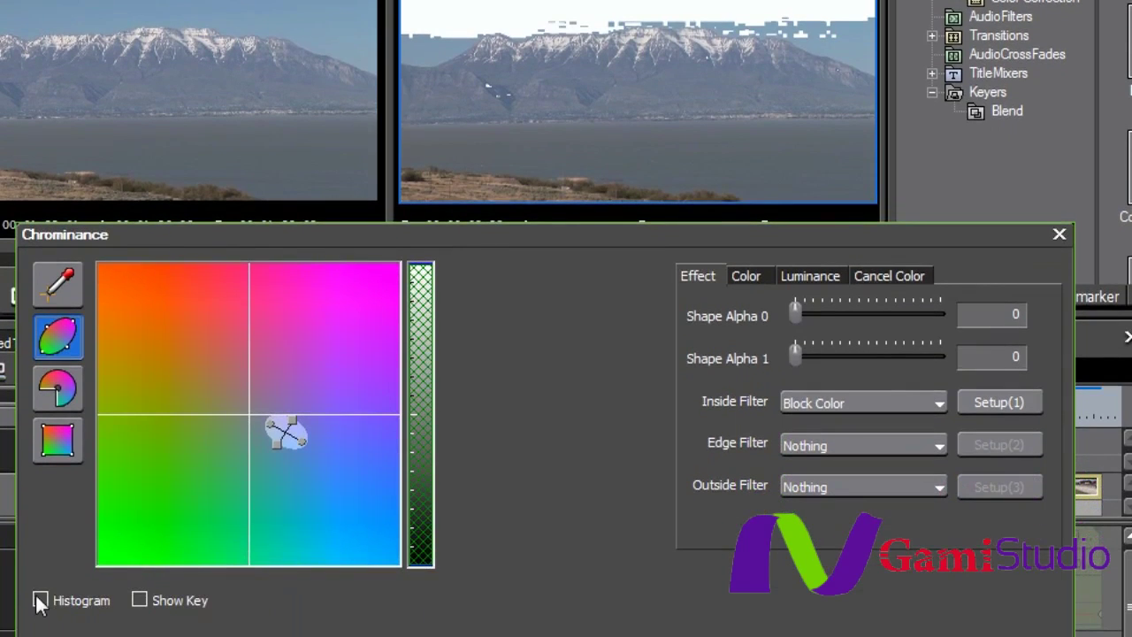
click(40, 601)
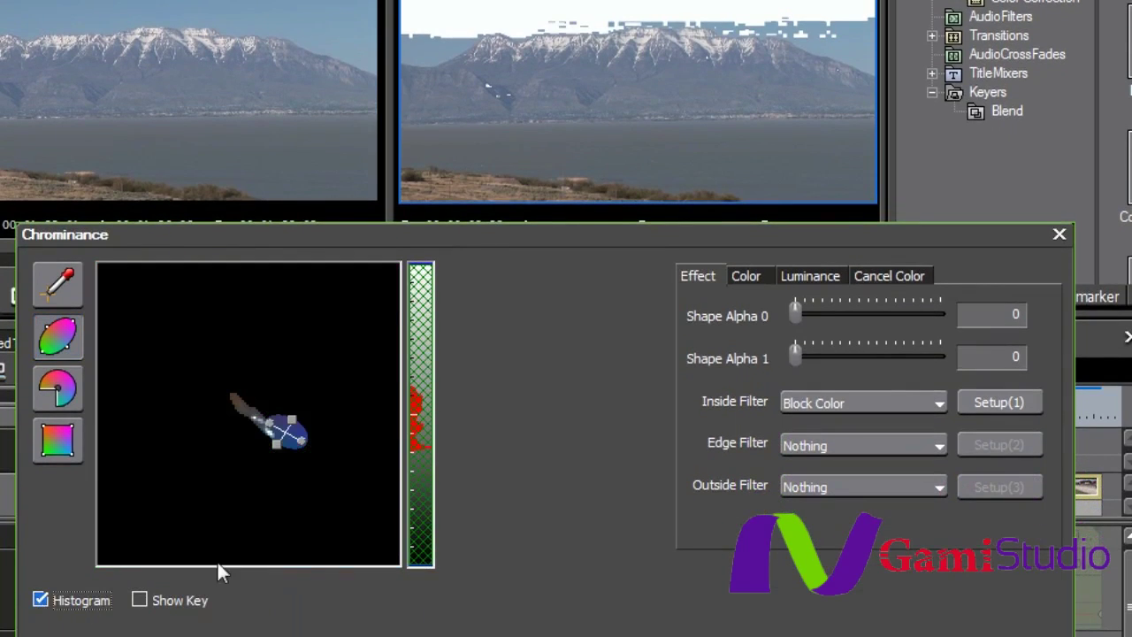
drag(292, 432, 332, 436)
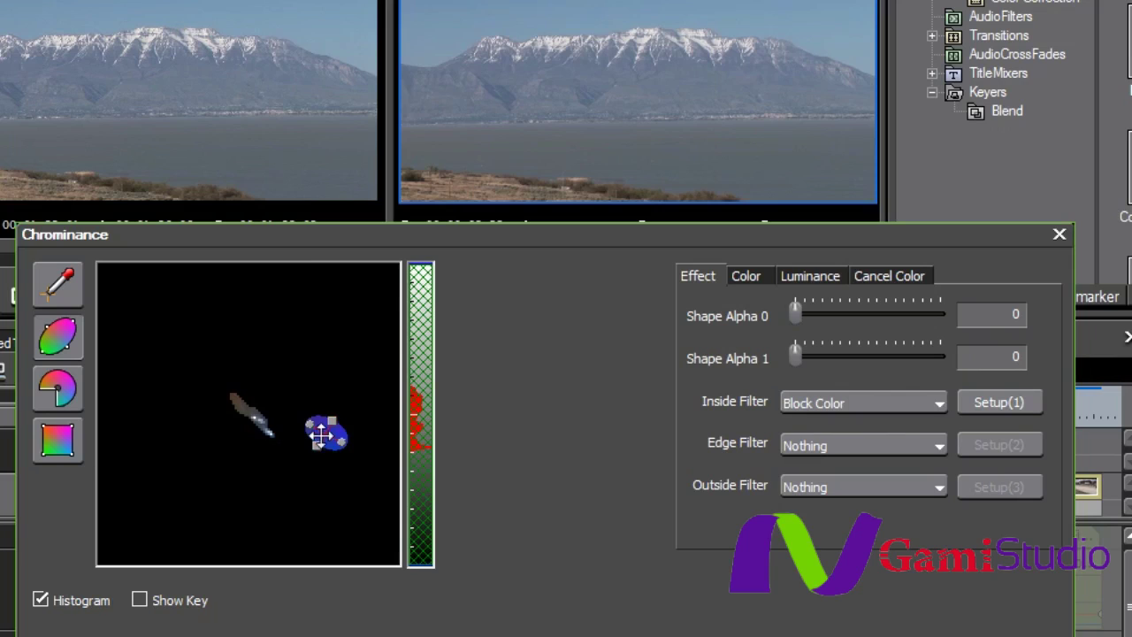
drag(326, 434, 249, 443)
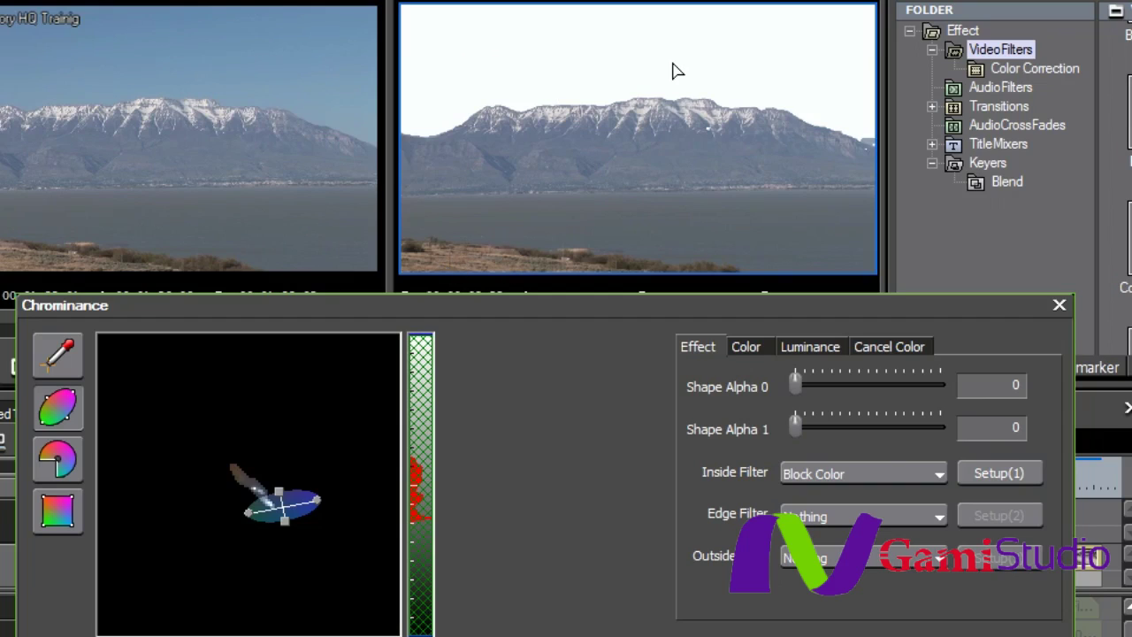
click(938, 477)
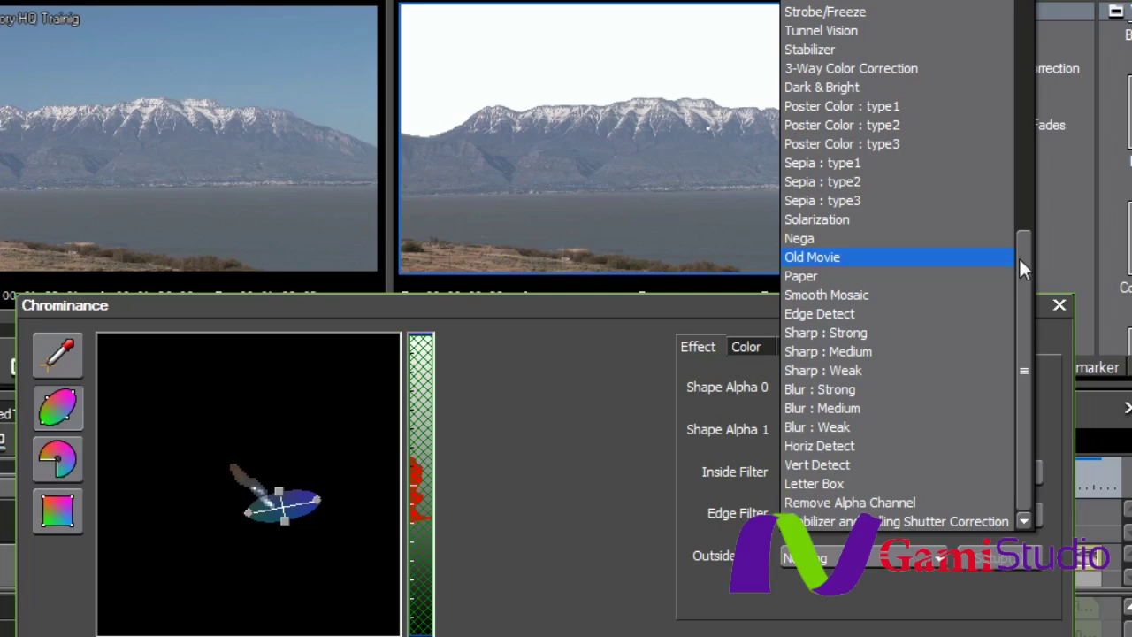
Step: Set the Chrominance inside filter to Color Balance and open its settings
drag(1019, 259, 1026, 13)
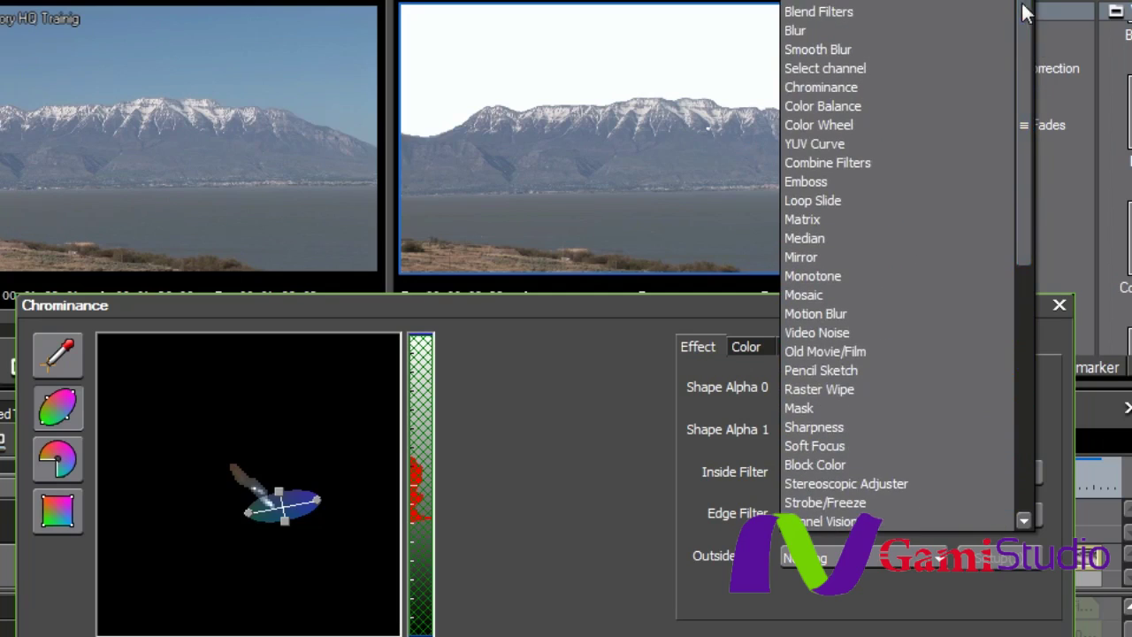
click(820, 105)
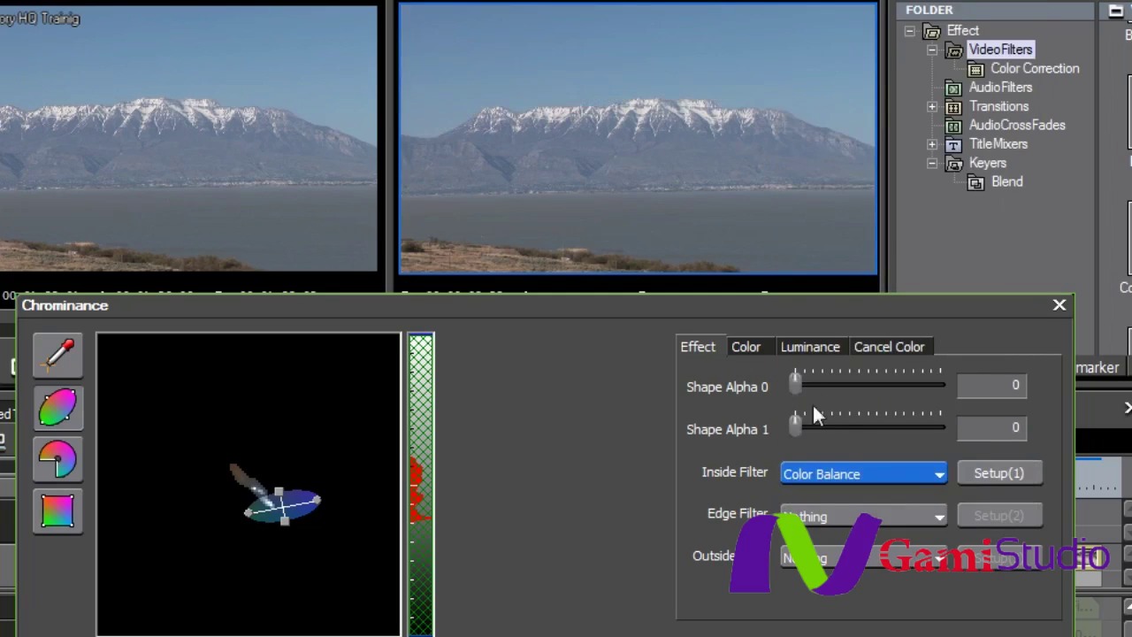
click(986, 469)
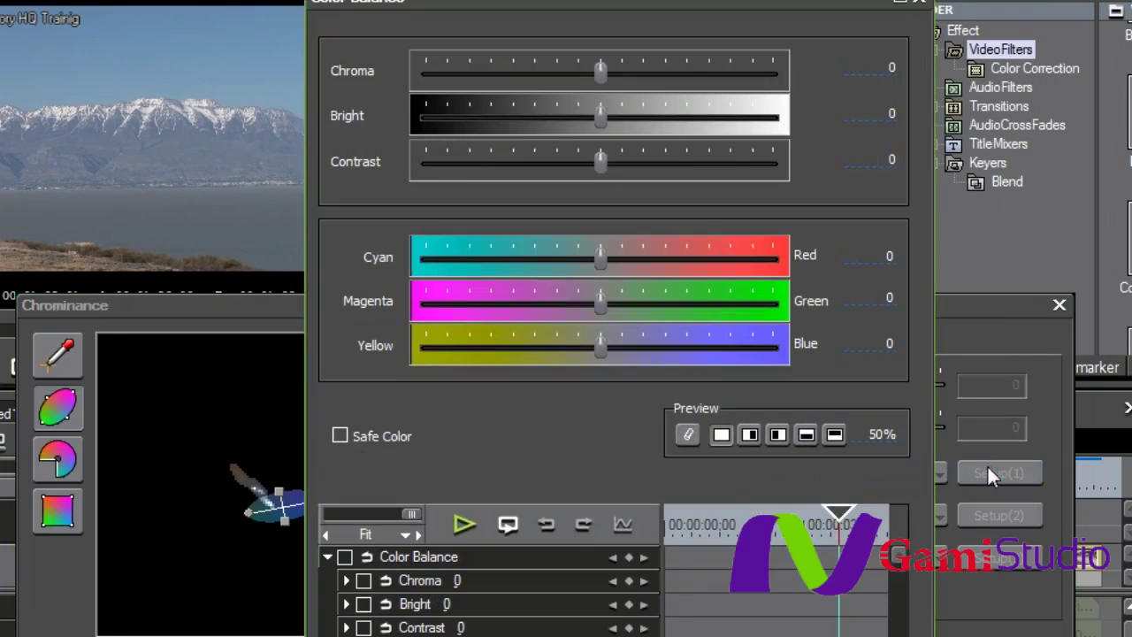
drag(708, 2, 976, 71)
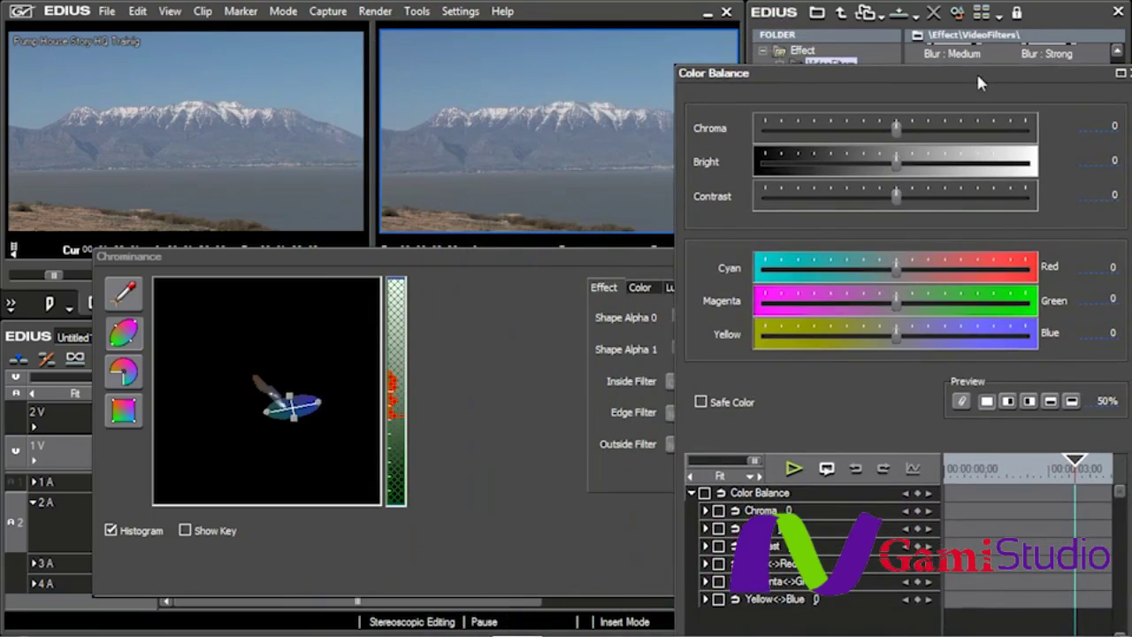
Step: Raise Color Balance Chroma to 29, checking split then full preview, and accept
click(1030, 402)
drag(898, 129, 928, 132)
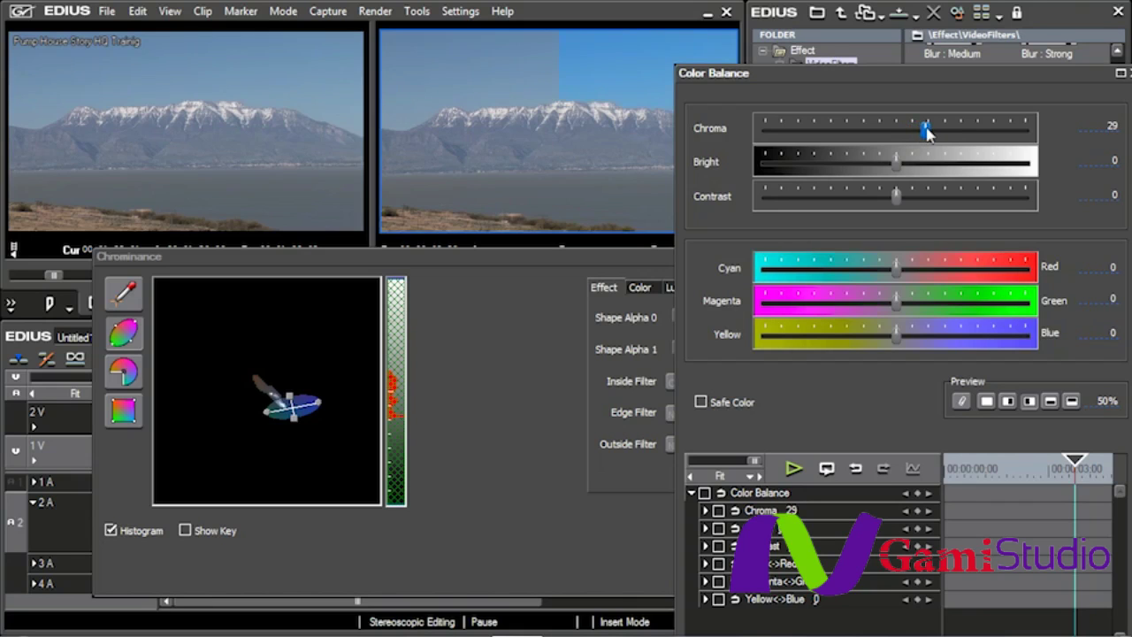
drag(914, 68, 869, 34)
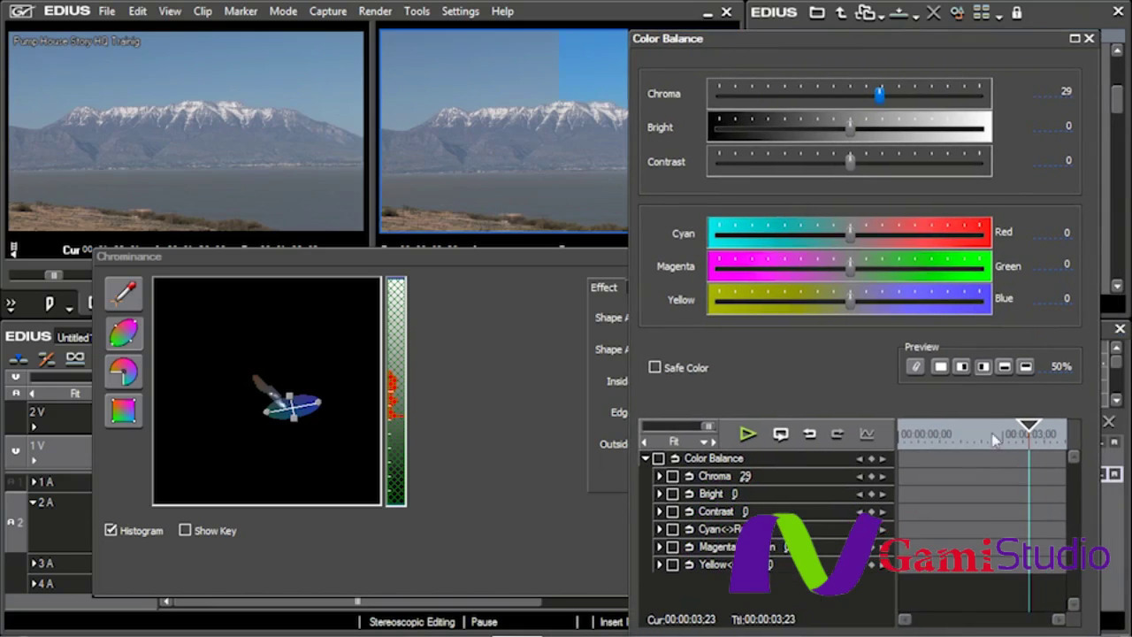
click(944, 368)
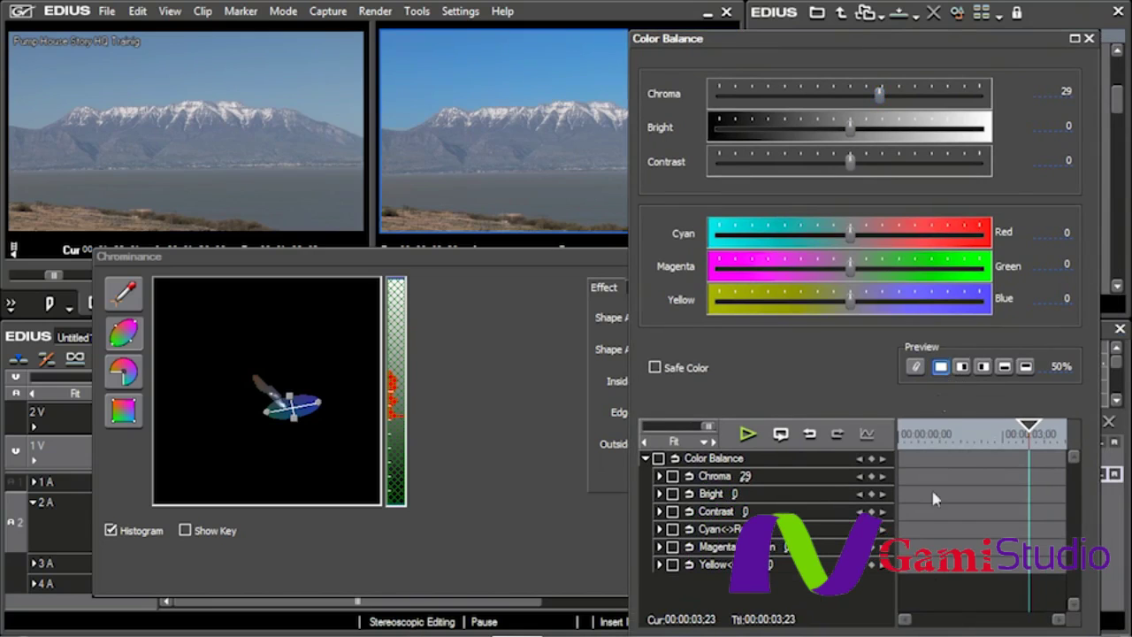
drag(892, 44, 258, 9)
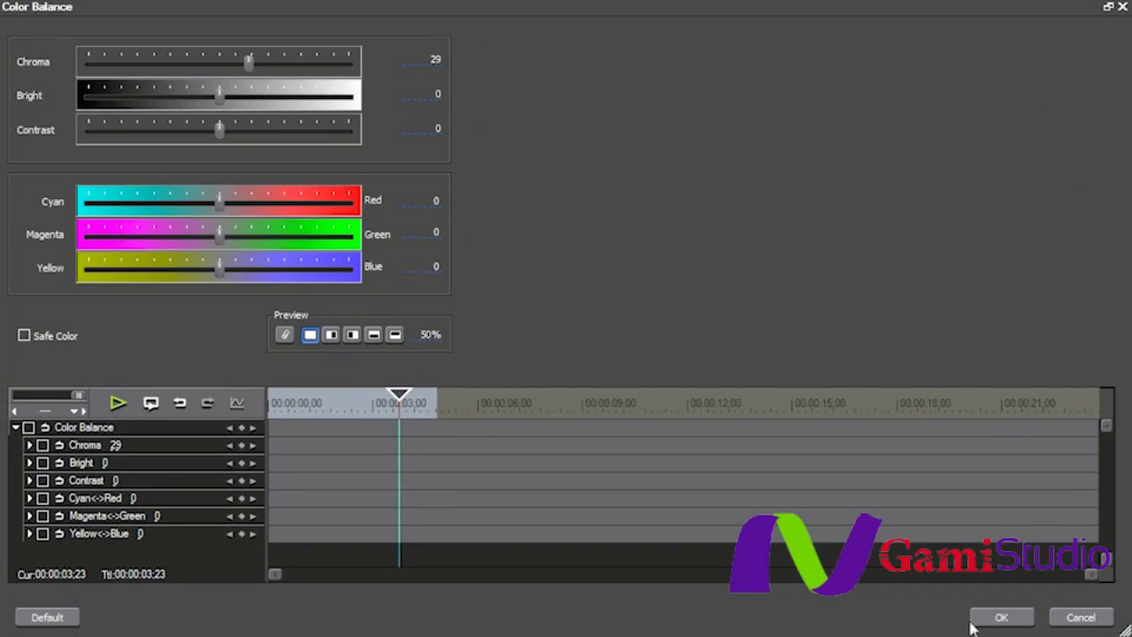
click(998, 616)
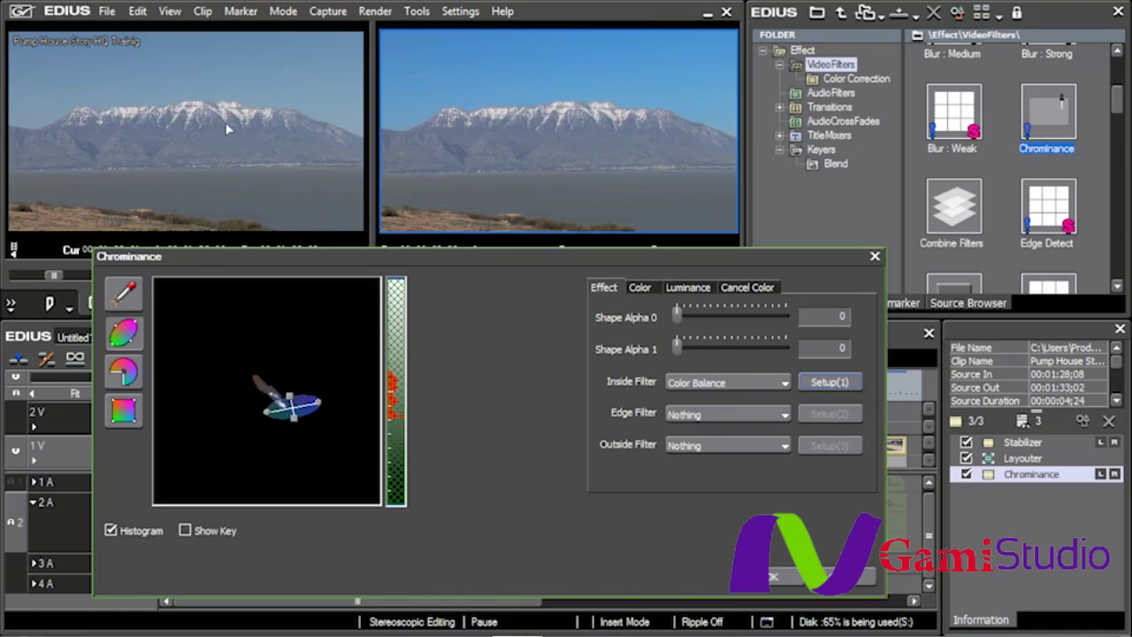
Step: Nudge the Chrominance settings window slightly upward
drag(400, 255, 398, 214)
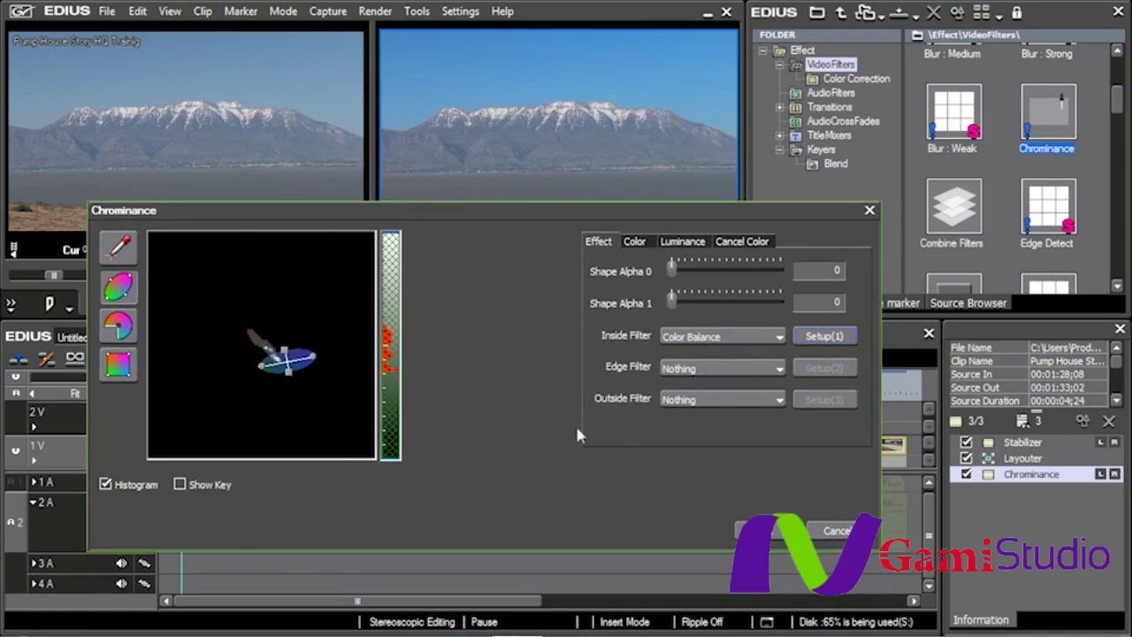
Step: Confirm the Chrominance settings and play the opening of the sequence
click(763, 531)
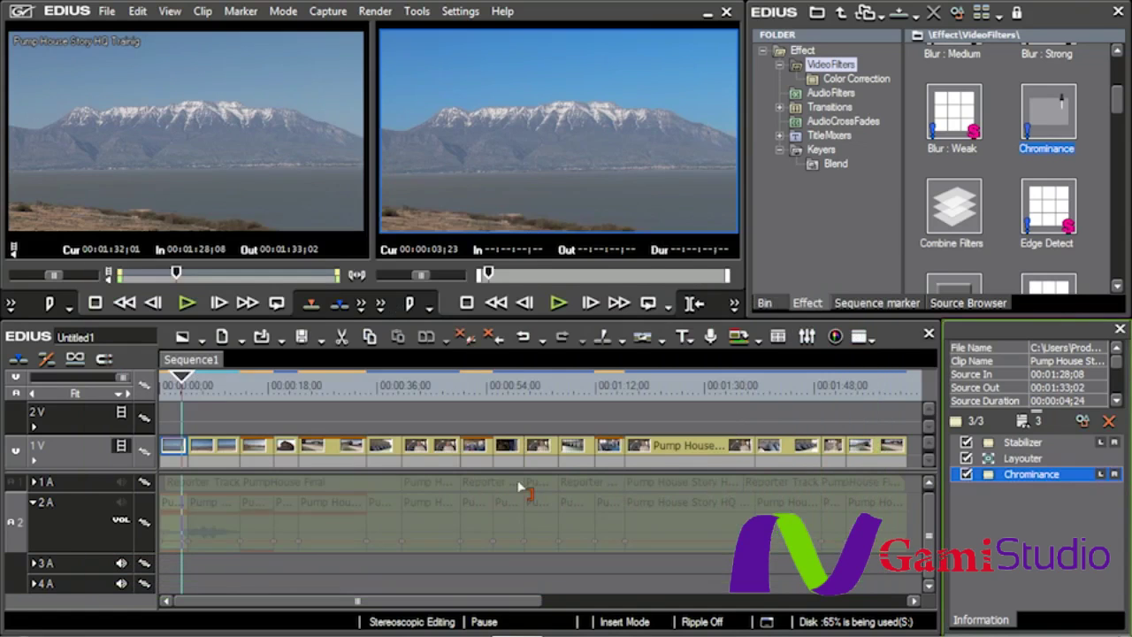
key(space)
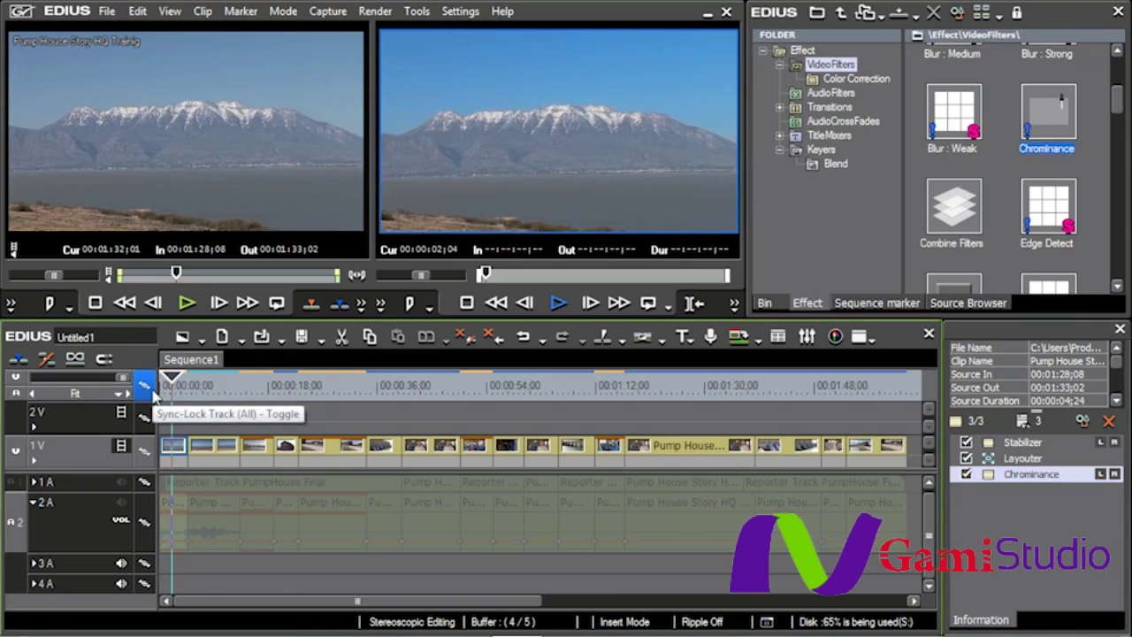
key(space)
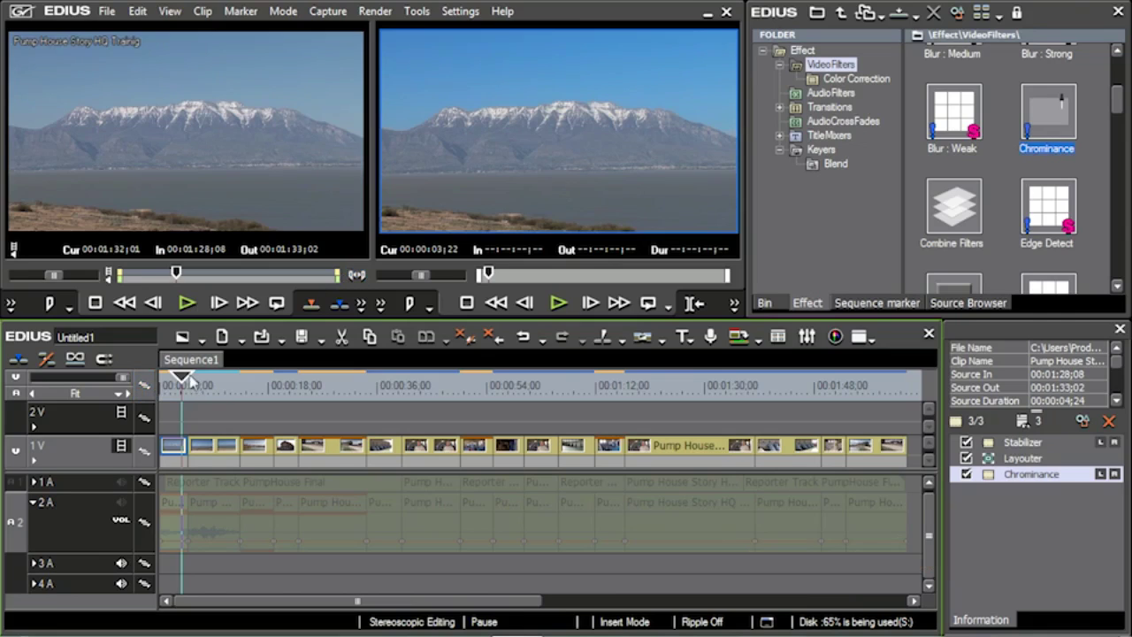
Step: Replay the opening landscape shot from near the start, then jump to about 00:00:47
click(186, 379)
click(163, 381)
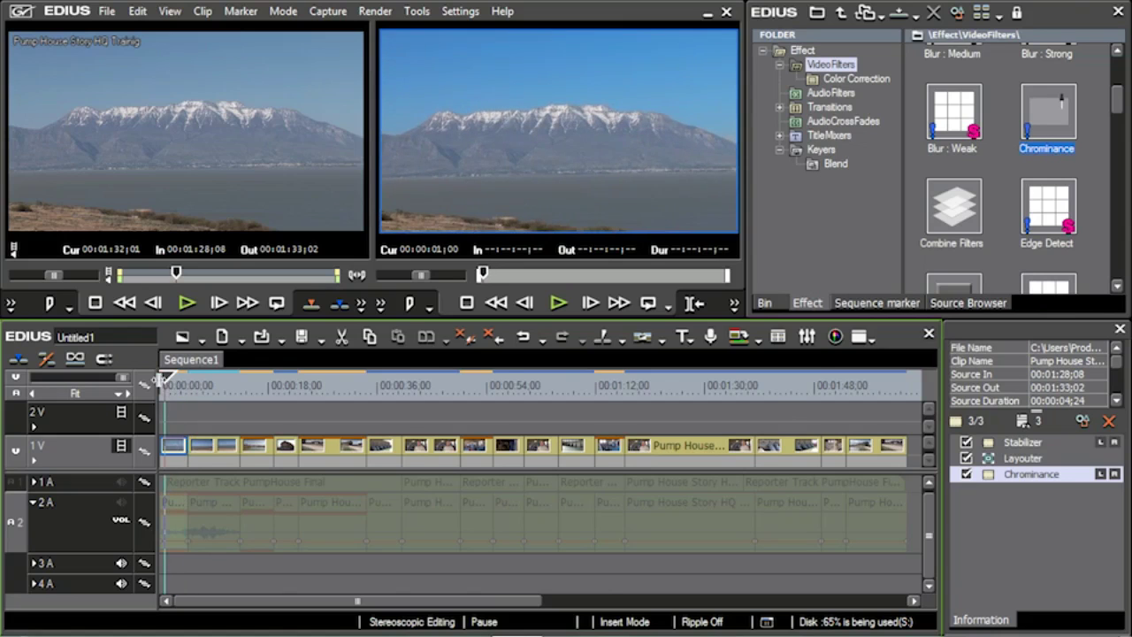
key(space)
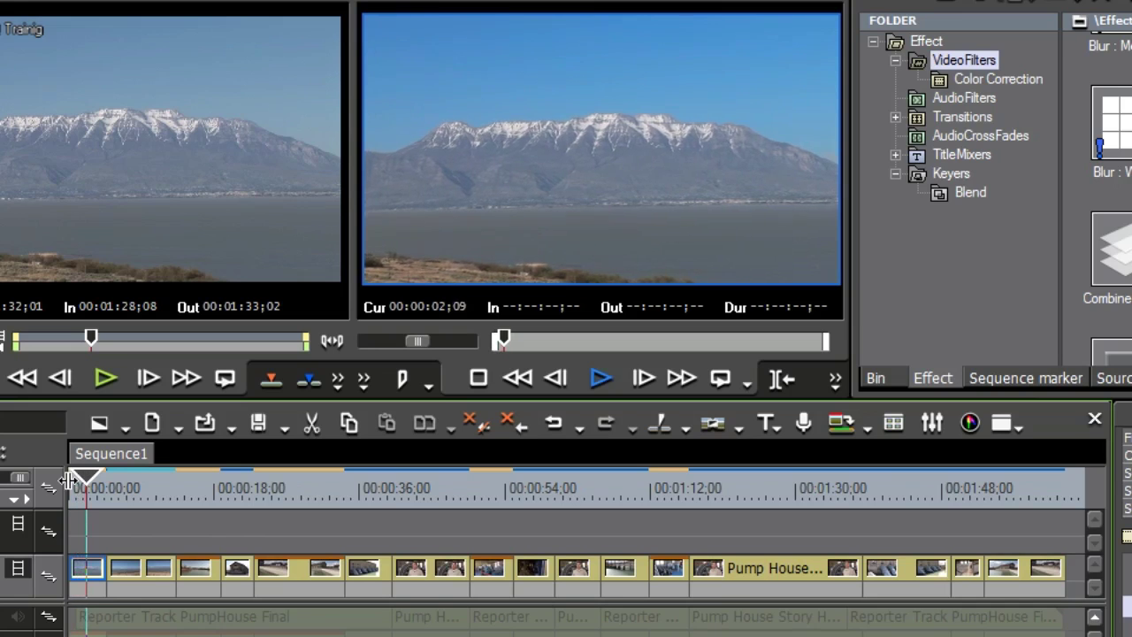
key(space)
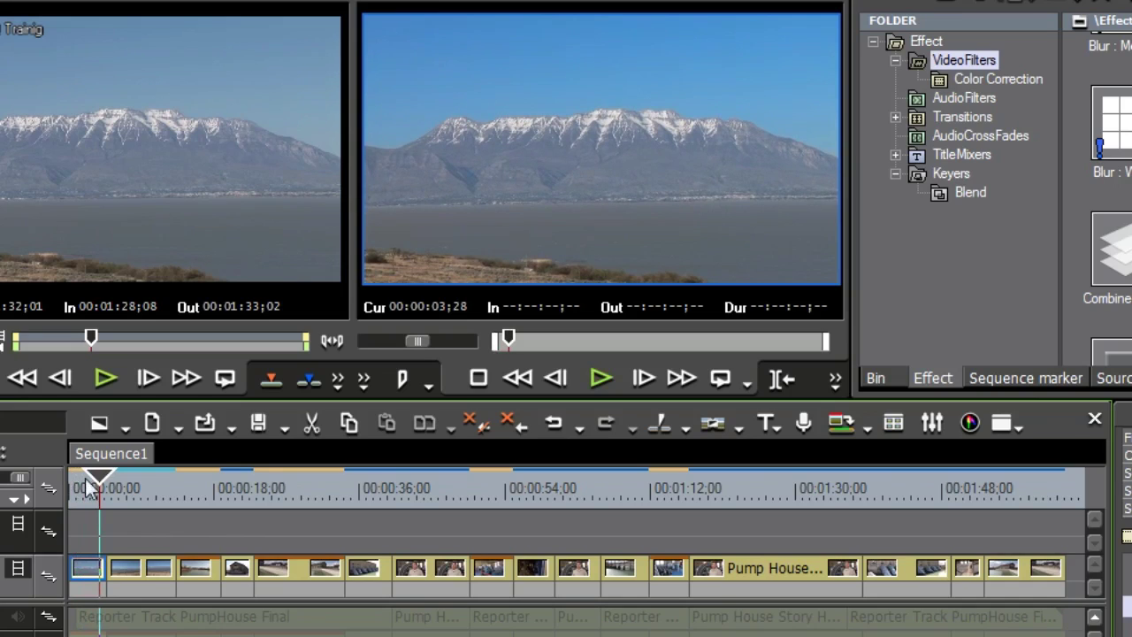
click(451, 502)
Step: Scrub to the pump-house machinery shot at 00:00:52;29 and apply Chrominance to its clip
drag(450, 495, 497, 497)
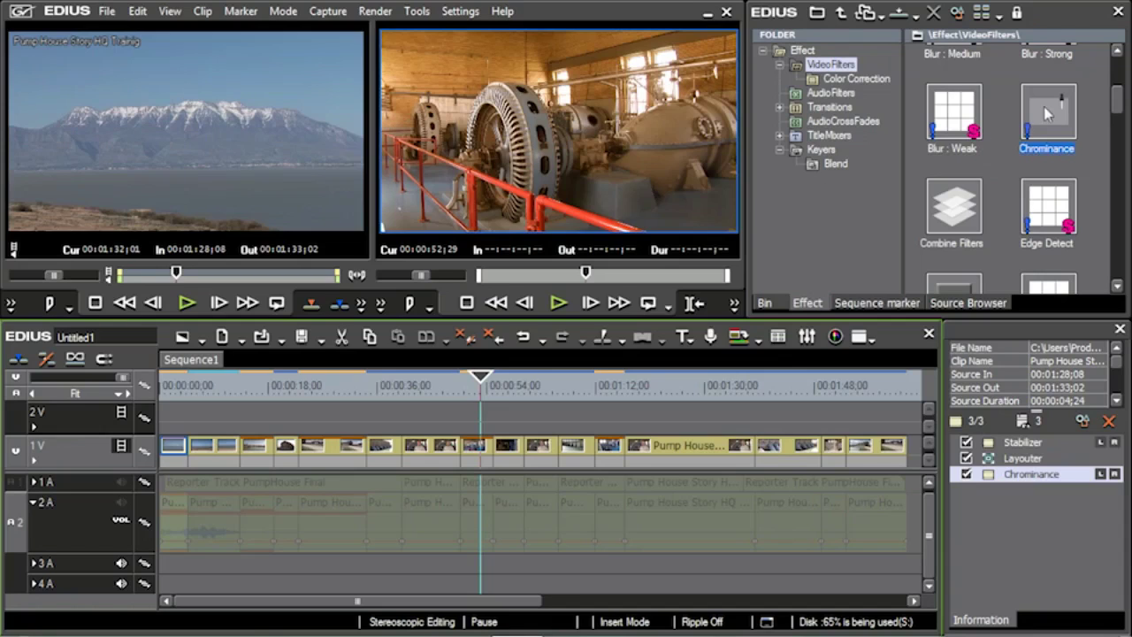
drag(1044, 106, 482, 447)
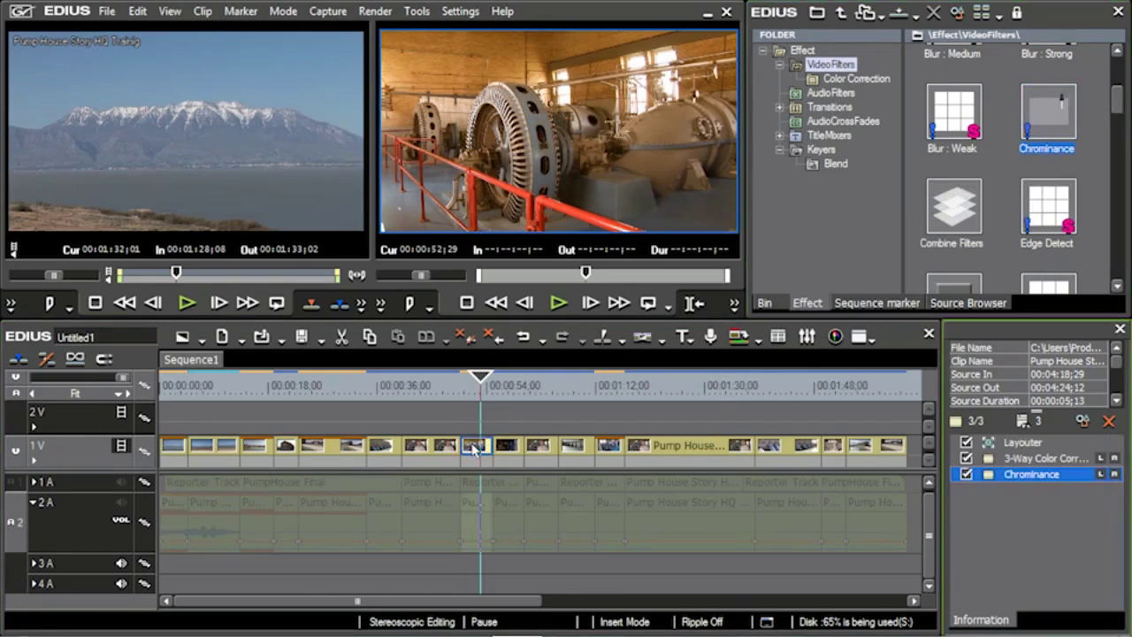
Step: Open the machinery clip's Chrominance settings and sample the red railing as the key colour
double_click(1028, 474)
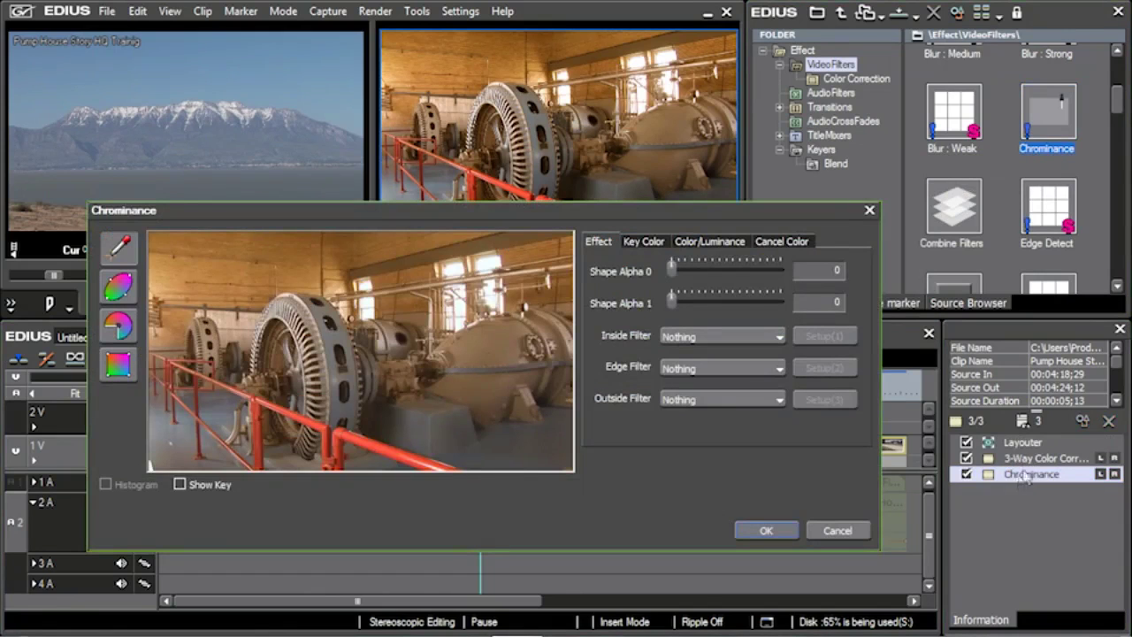
drag(602, 203, 586, 242)
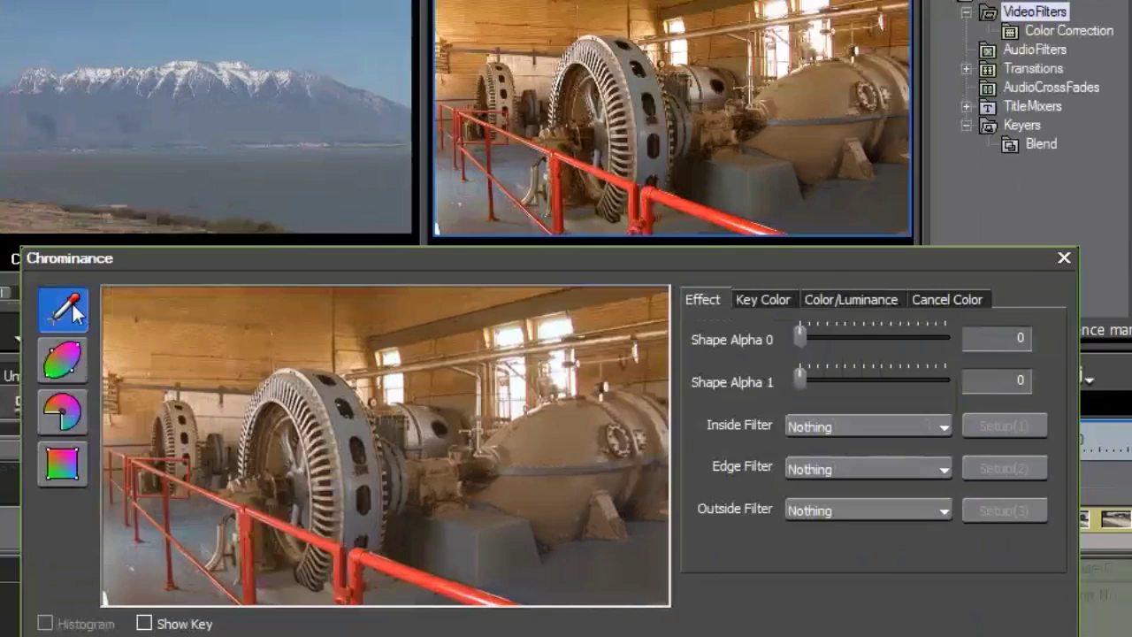
click(71, 308)
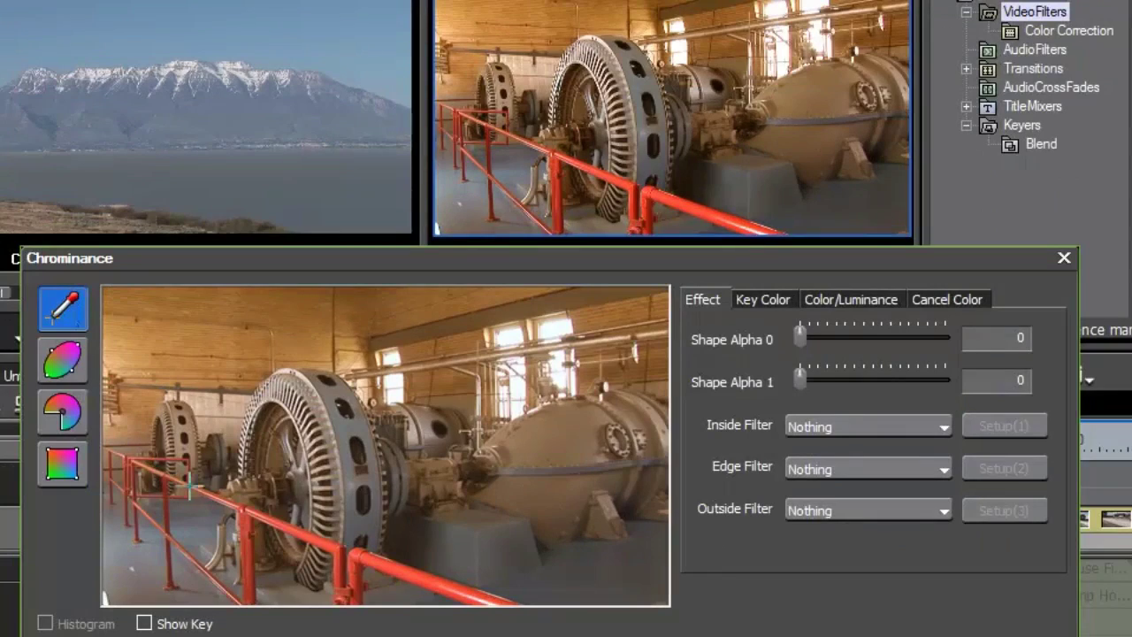
click(305, 535)
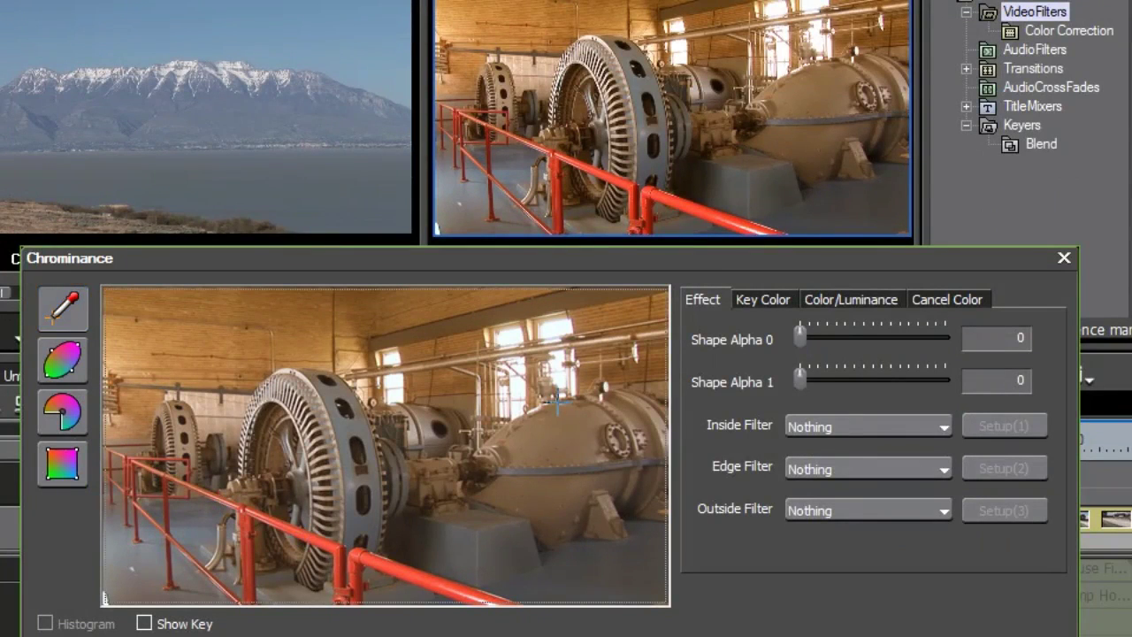
Step: Set Color Wheel as the Chrominance inside filter, confirm, and reopen the settings
click(944, 510)
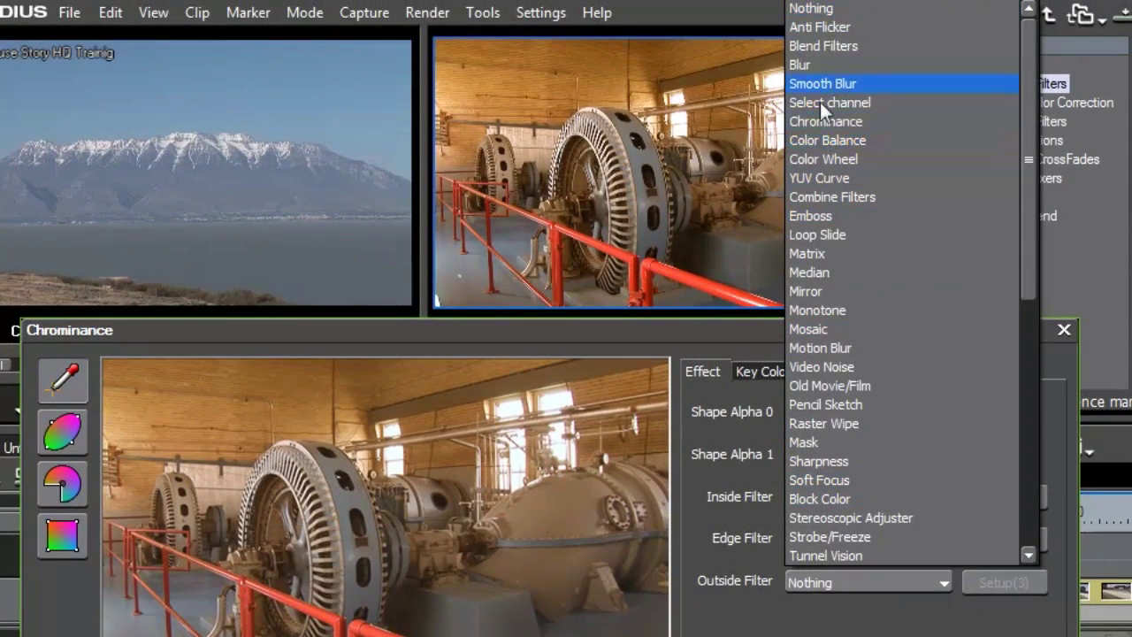
click(815, 158)
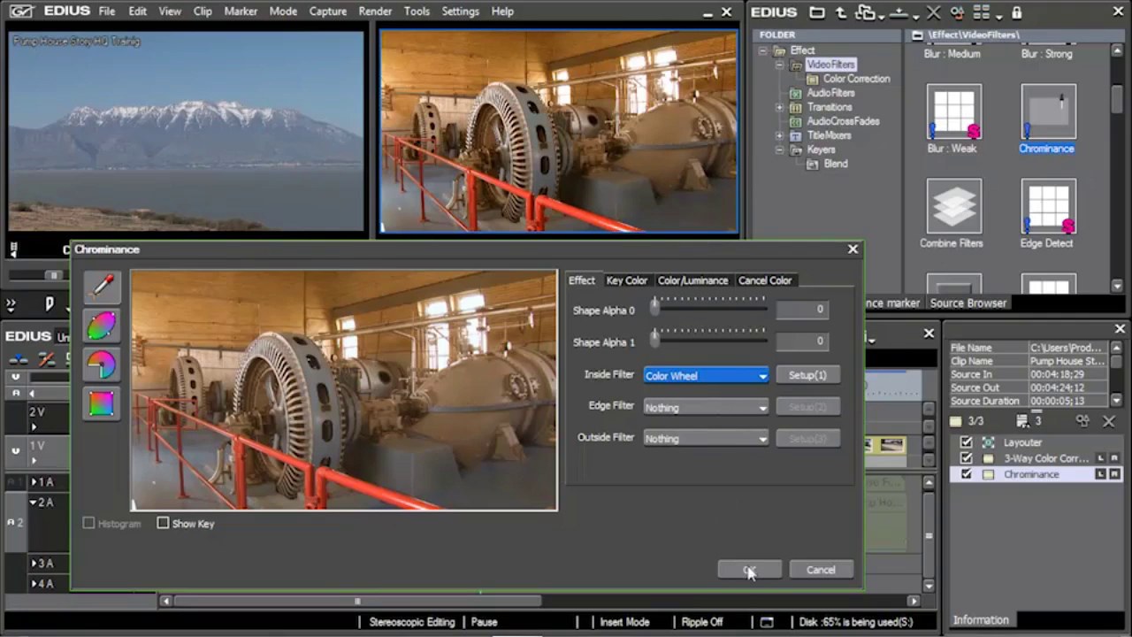
click(749, 569)
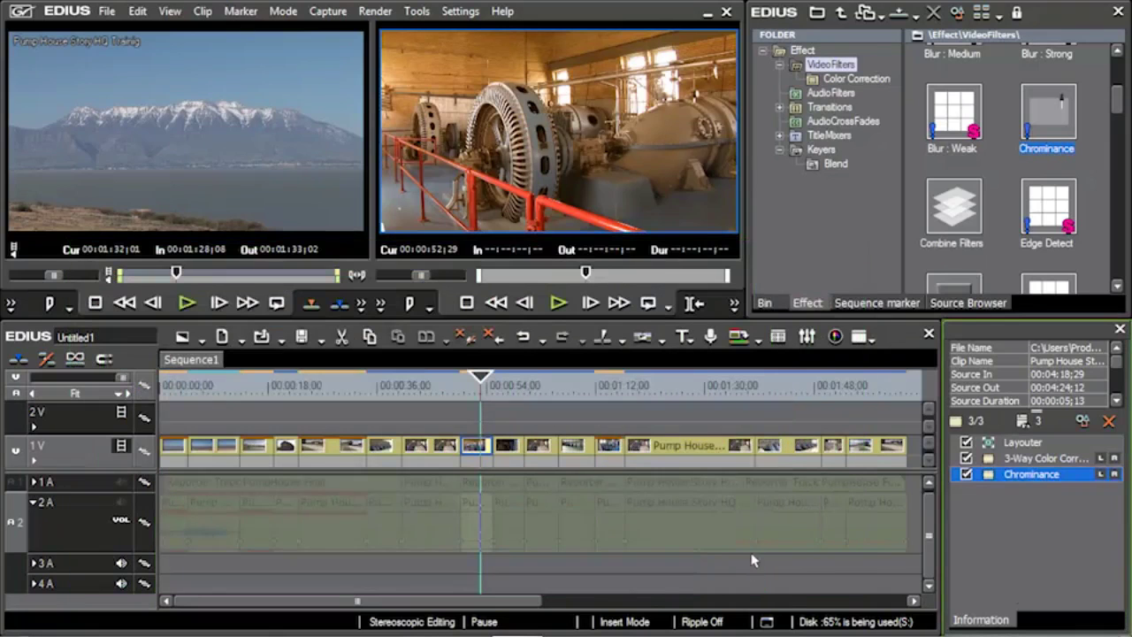
double_click(1040, 482)
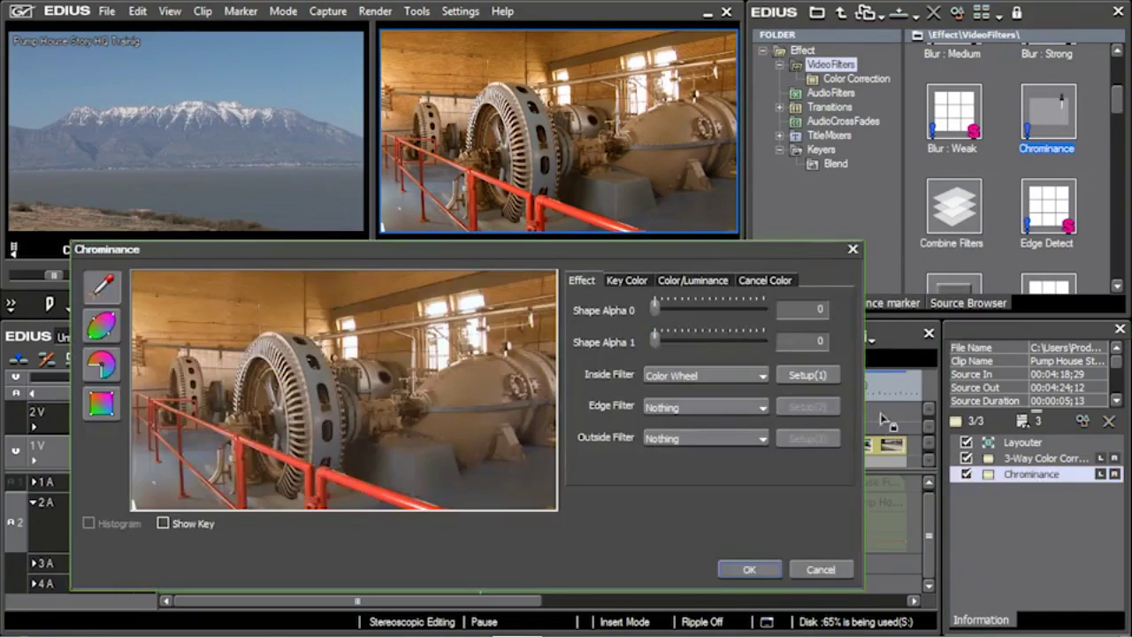
Step: Rotate the Color Wheel hue to +31.96 degrees and confirm
click(814, 378)
drag(486, 54, 716, 289)
drag(478, 422, 407, 407)
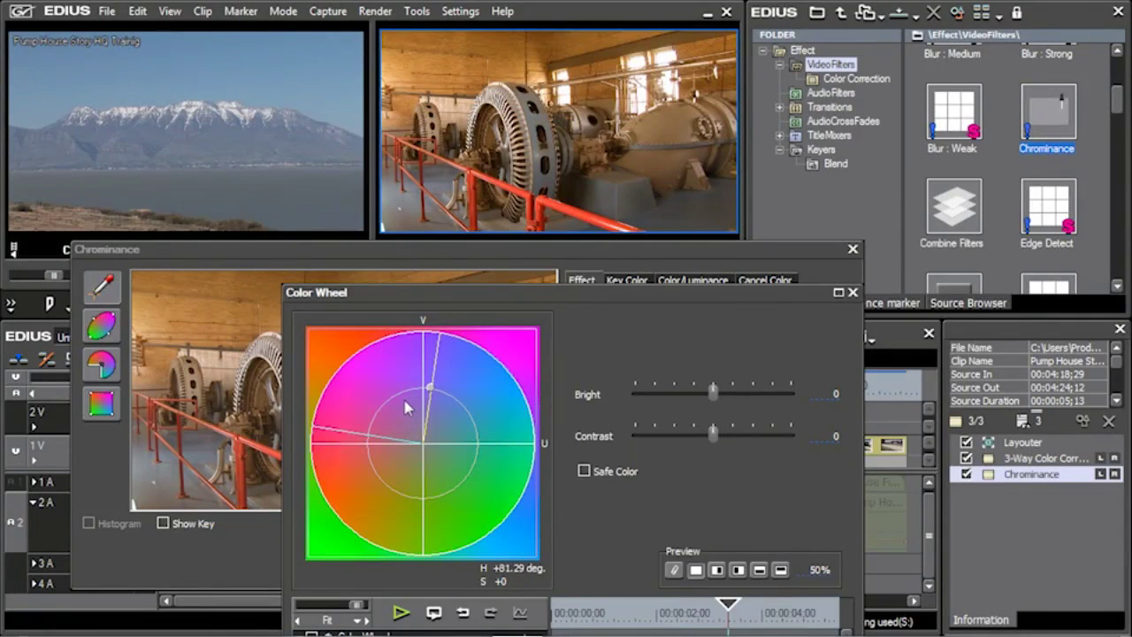
drag(659, 287, 784, 45)
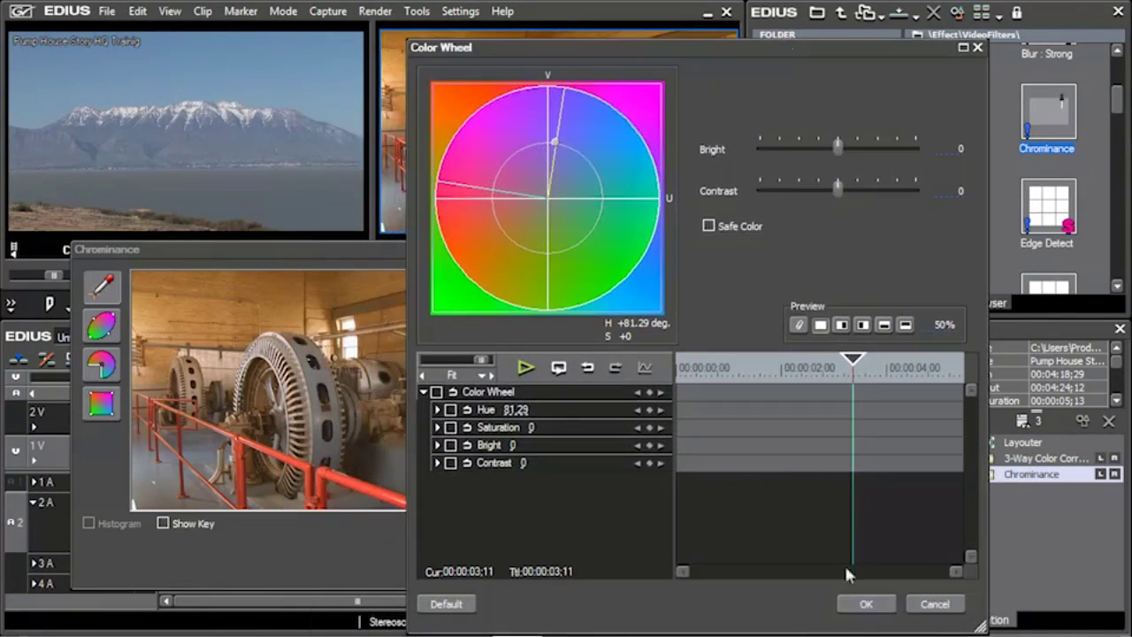
click(850, 605)
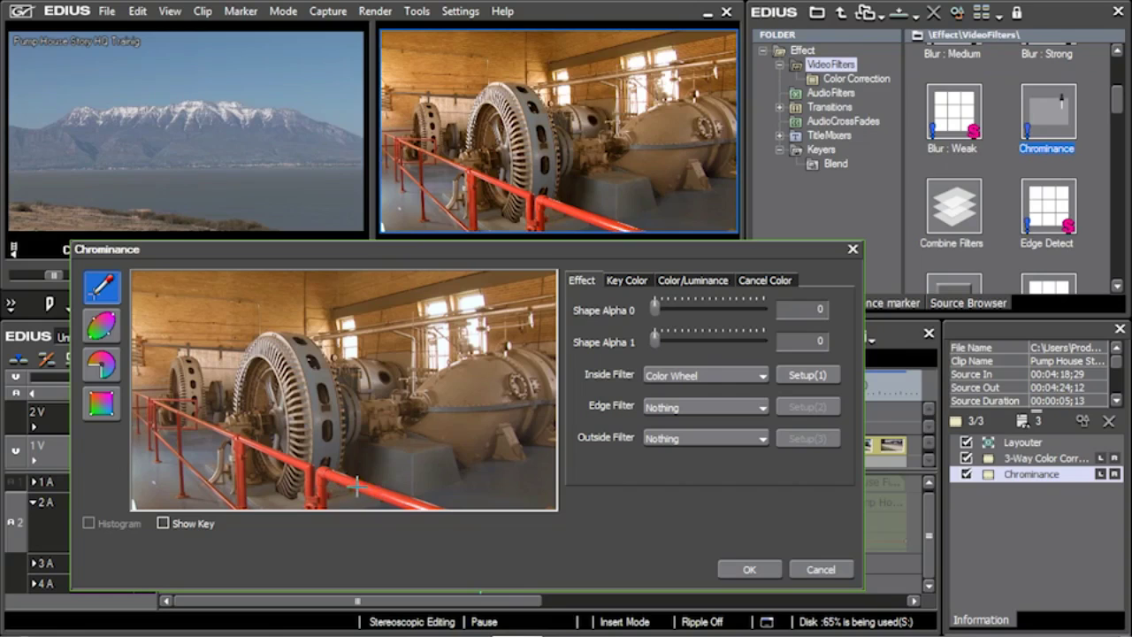
Step: Resample the railing's red and rotate the hue to about -149 degrees, turning it blue
click(359, 483)
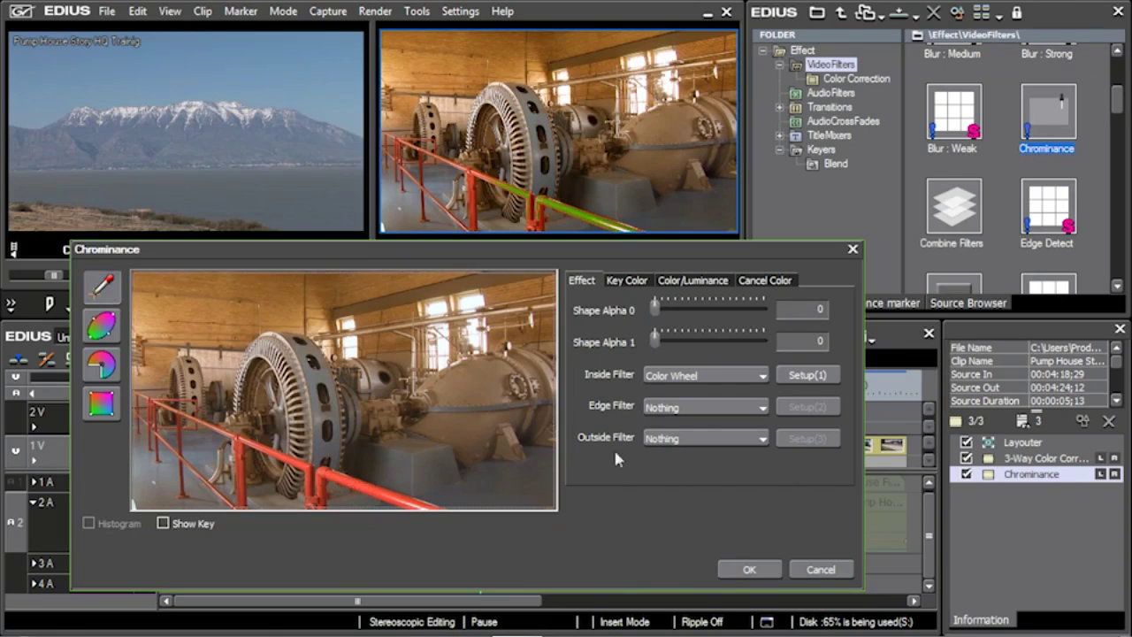
click(808, 375)
drag(625, 53, 715, 302)
drag(643, 395, 616, 399)
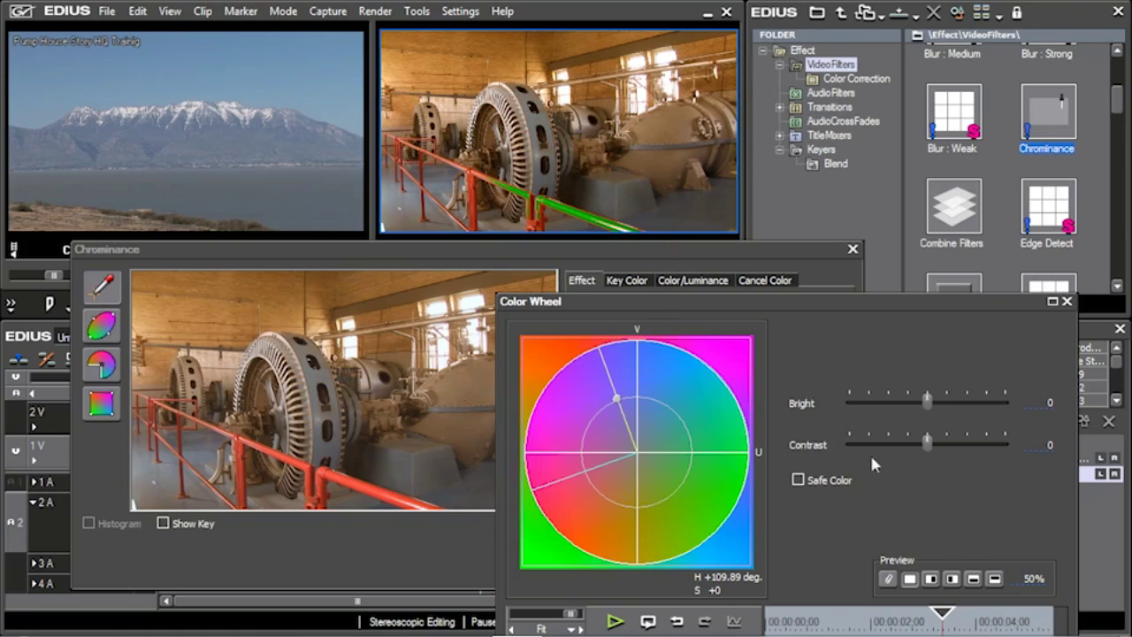
drag(601, 400, 605, 513)
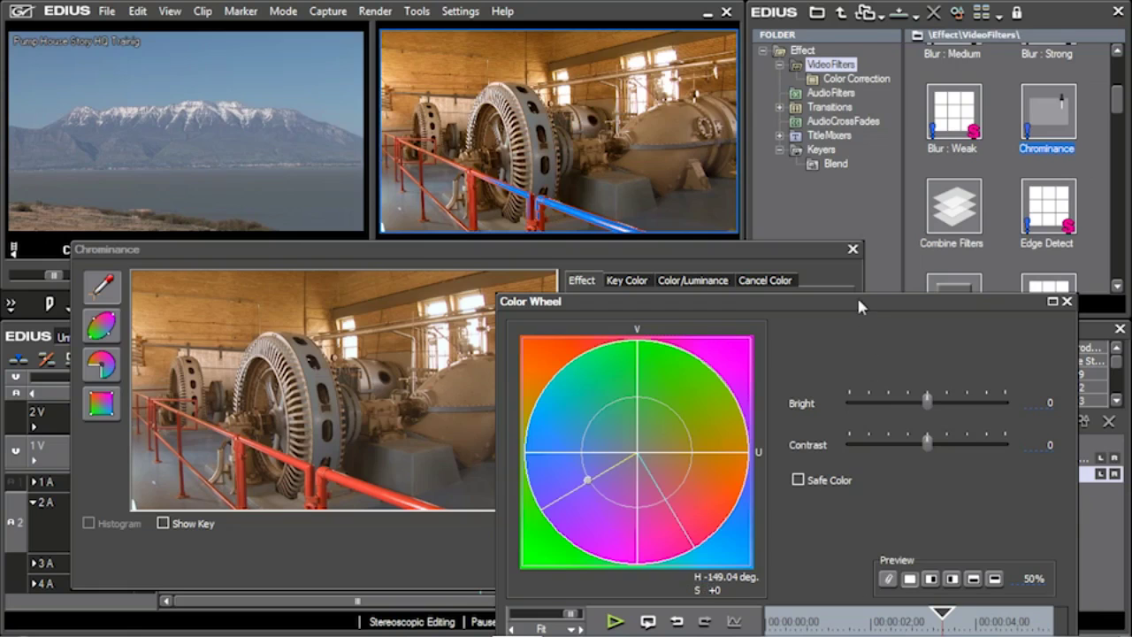
drag(855, 294, 871, 59)
click(970, 623)
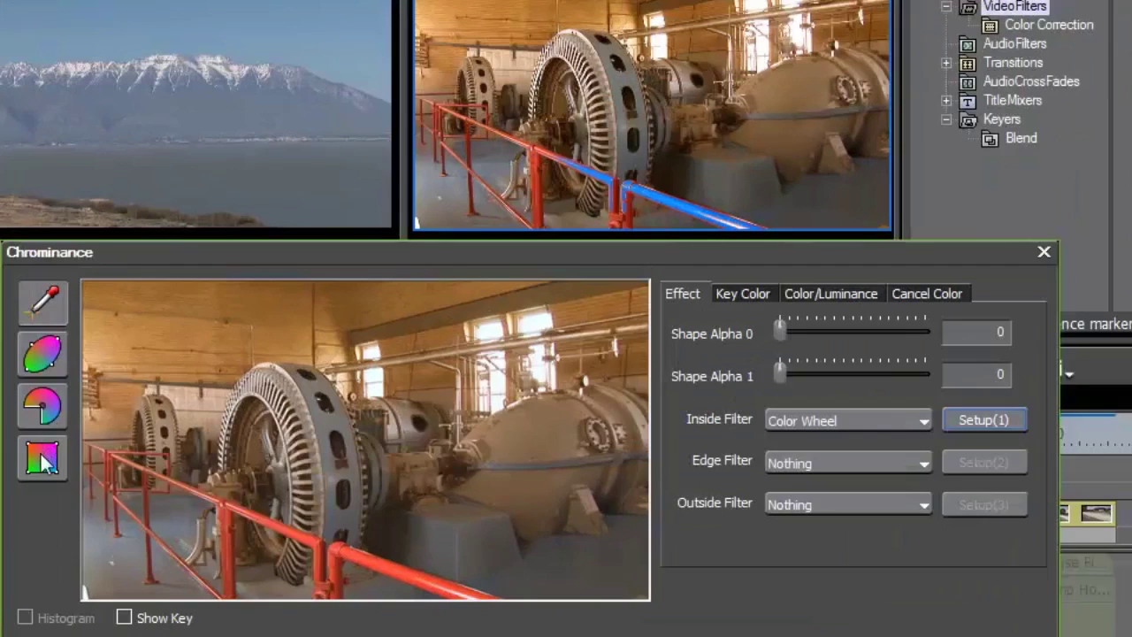
Step: Fit a Color/Luminance box key around the red cluster with Histogram shown, then cancel to discard it
click(44, 460)
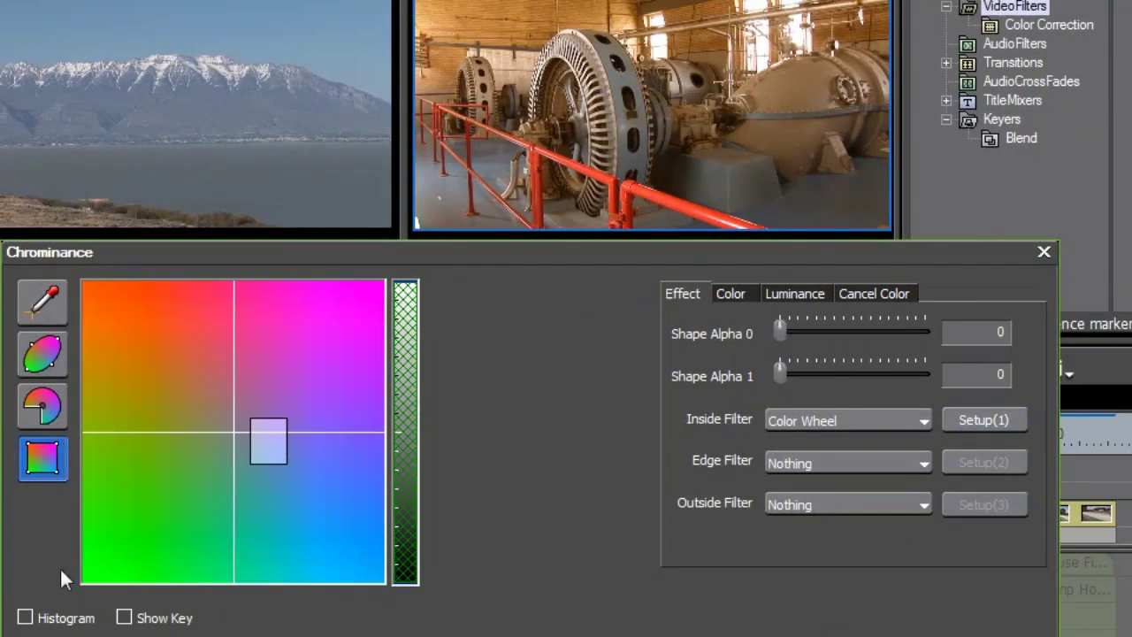
click(24, 618)
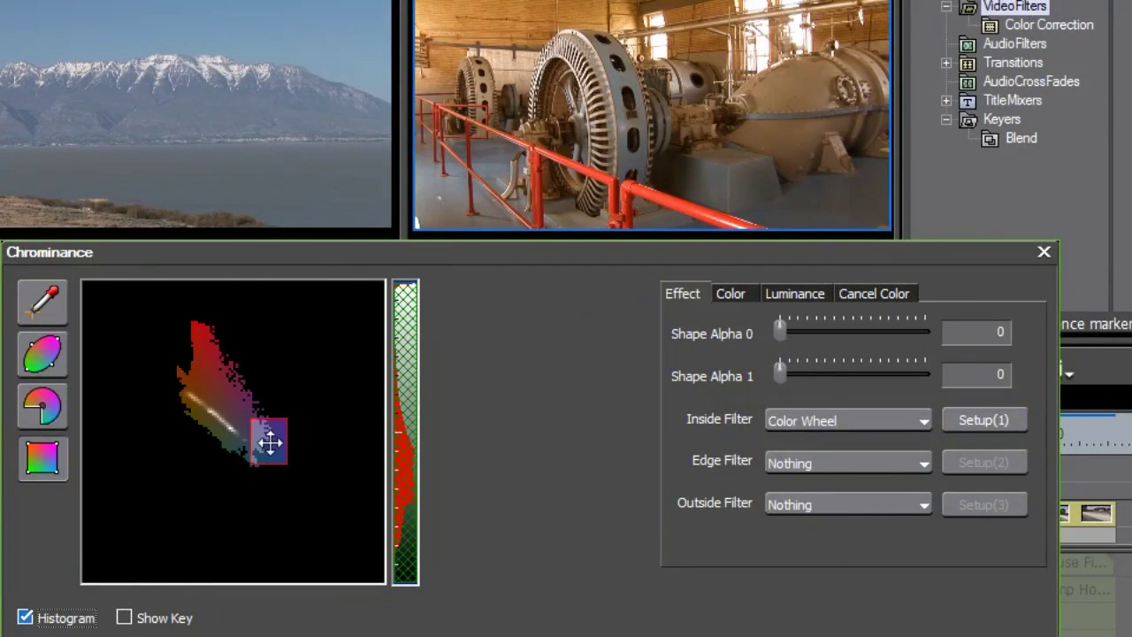
drag(266, 445, 243, 381)
drag(185, 348, 169, 345)
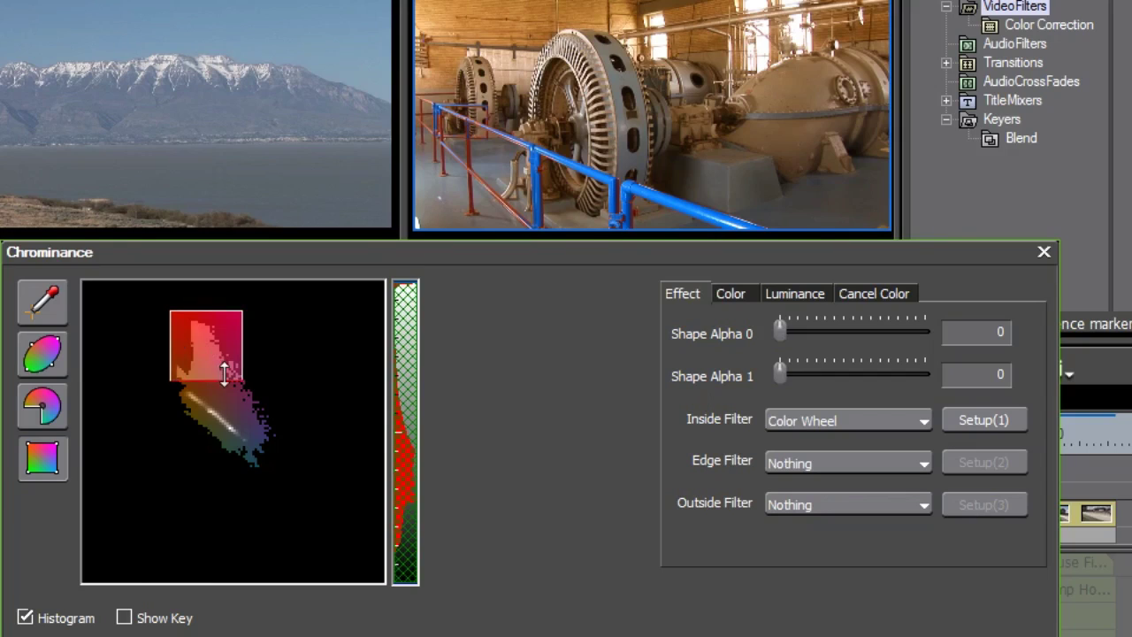
mouse_move(240, 380)
mouse_down()
mouse_move(225, 376)
mouse_move(238, 392)
mouse_move(259, 389)
mouse_up()
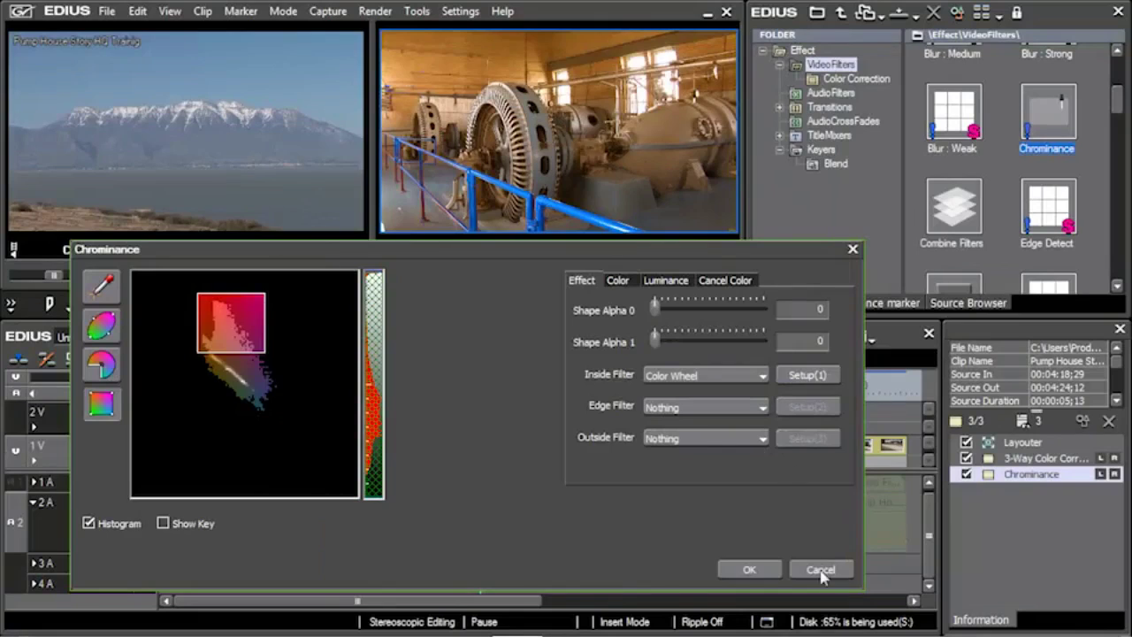
click(822, 567)
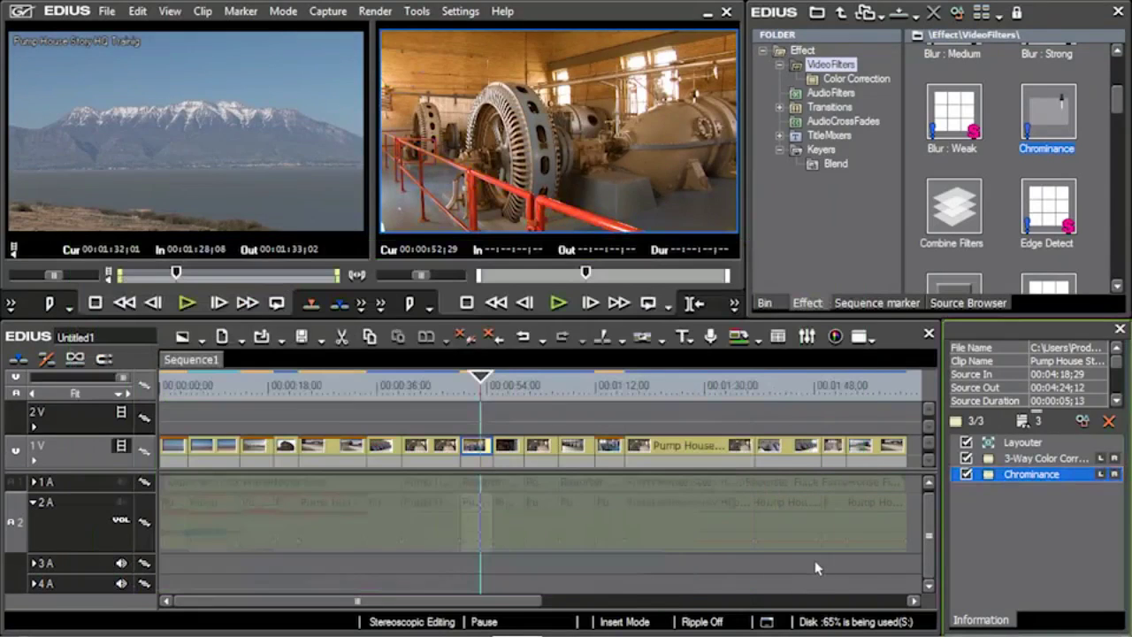